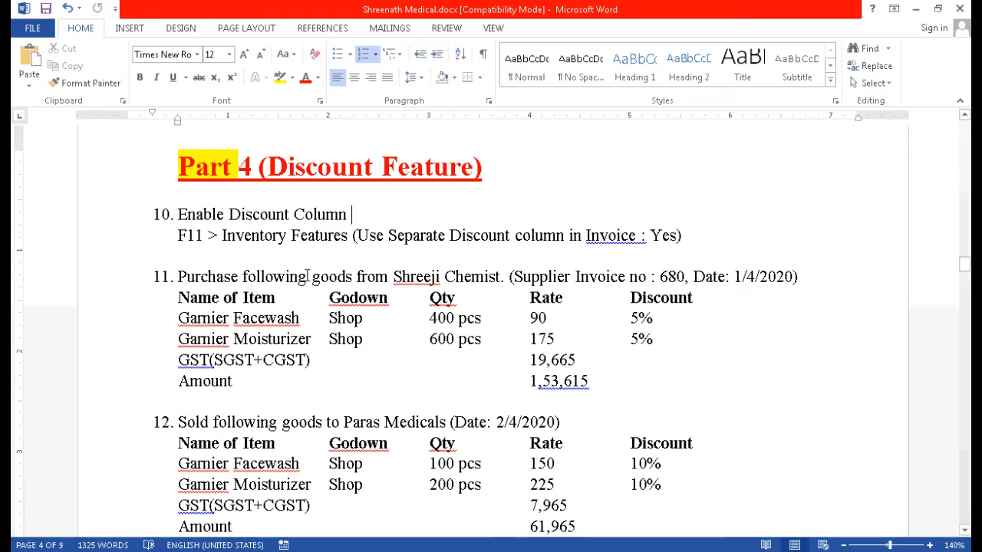
# Highlight "Enable Discount Column", "F11" and "Inventory Features" in yellow under item 10 of the exercise document.
pyautogui.moveTo(178, 214); pyautogui.dragTo(353, 216)
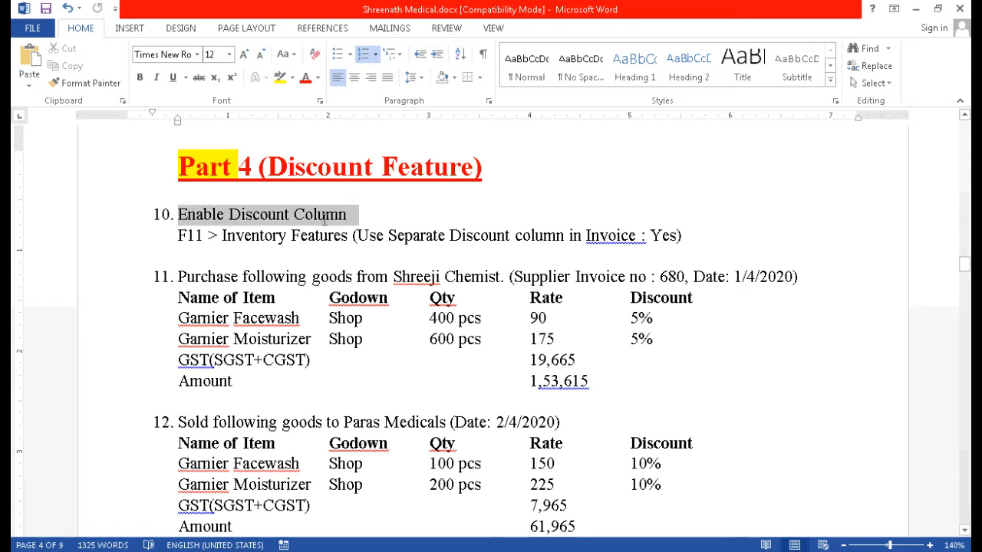
pyautogui.click(280, 77)
pyautogui.press('Right')
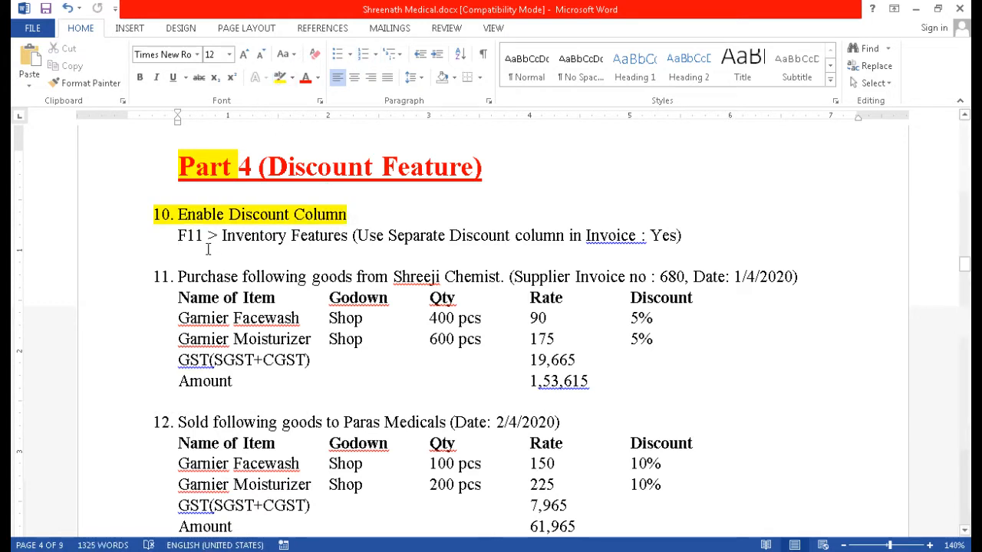
pyautogui.moveTo(177, 236); pyautogui.dragTo(348, 237)
pyautogui.click(280, 77)
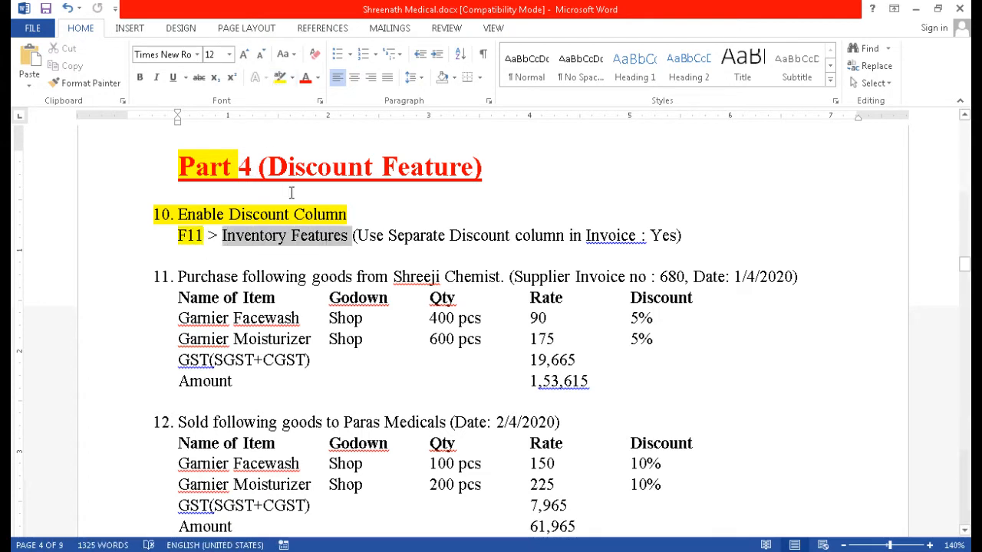
pyautogui.click(280, 77)
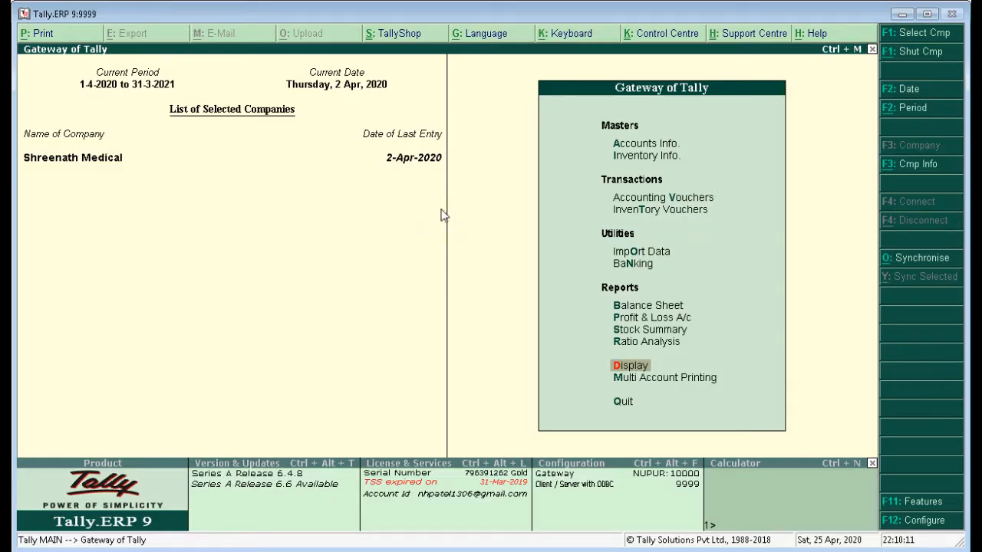
# Switch to Tally.ERP 9 and open the Inventory Features of the company Shreenath Medical.
pyautogui.click(918, 504)
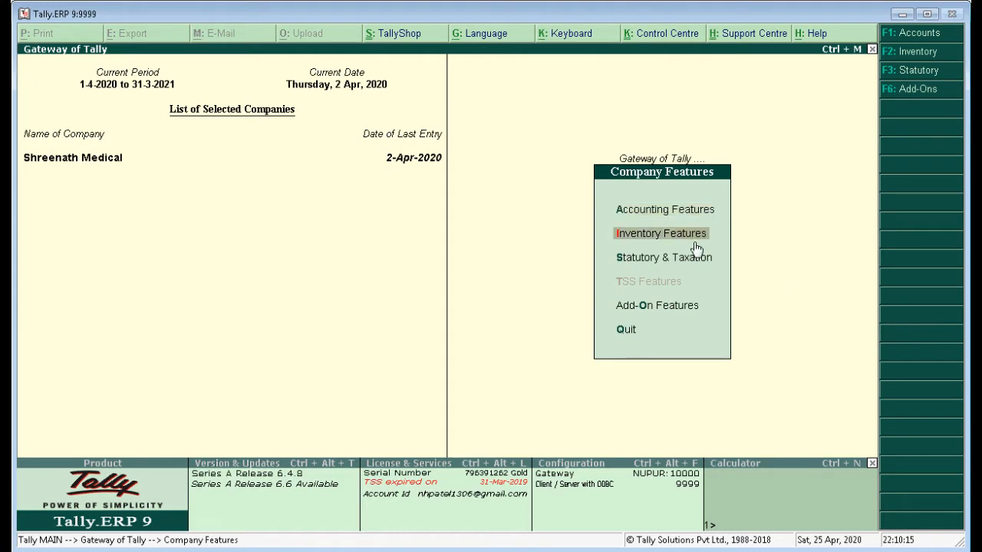
pyautogui.press('Return')
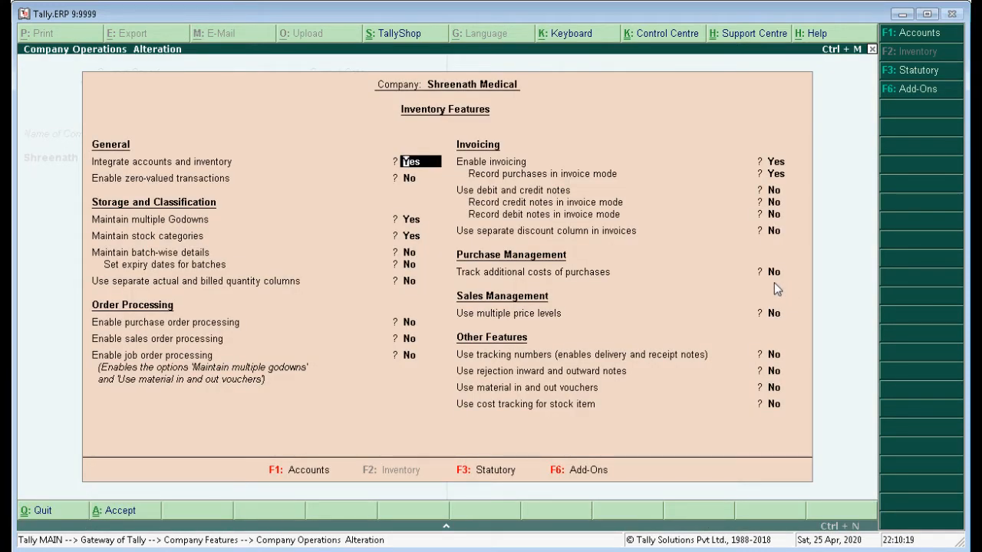
# Switch to Word and highlight "Use Separate Discount column in Invoice : Yes" in yellow under item 10.
pyautogui.hotkey('alt', 'Tab')
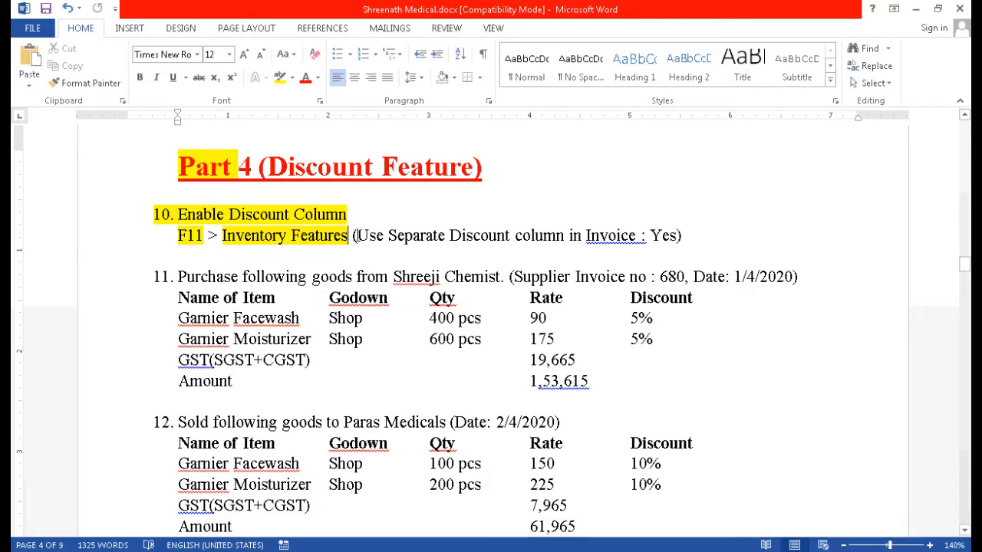
pyautogui.moveTo(354, 235); pyautogui.dragTo(675, 238)
pyautogui.click(281, 77)
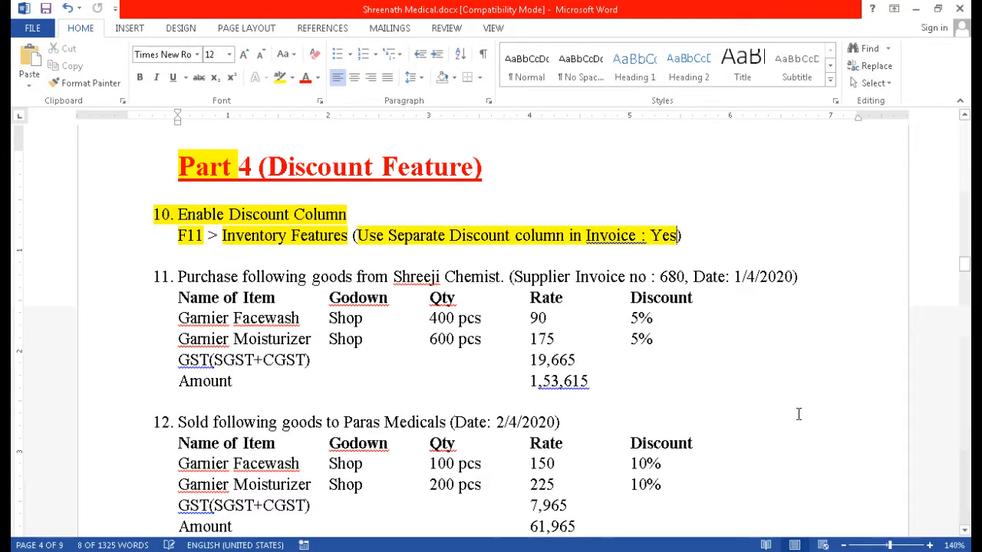
# Switch to Tally.ERP 9, set "Use separate discount column in invoices" to Yes and leave the Inventory Features.
pyautogui.hotkey('alt', 'Tab')
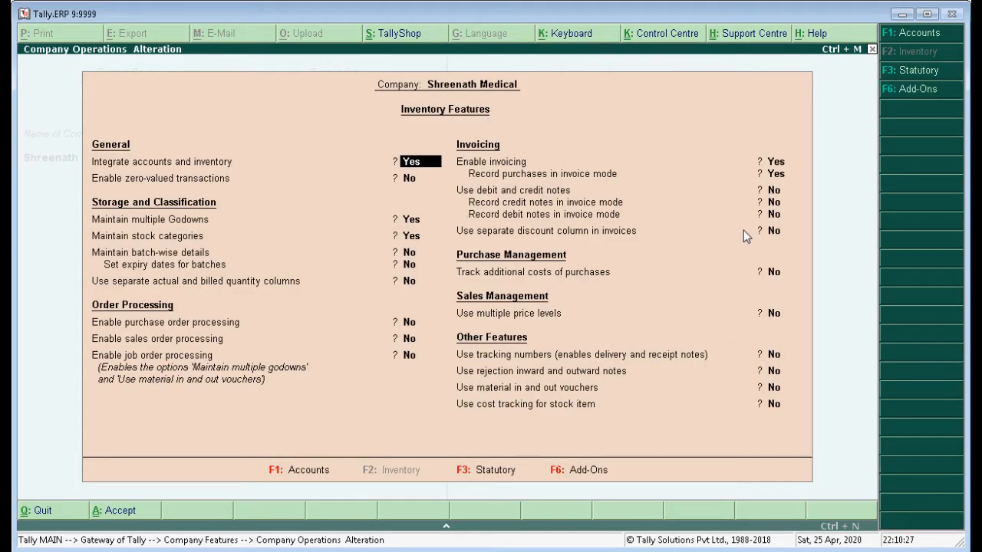
pyautogui.click(773, 231)
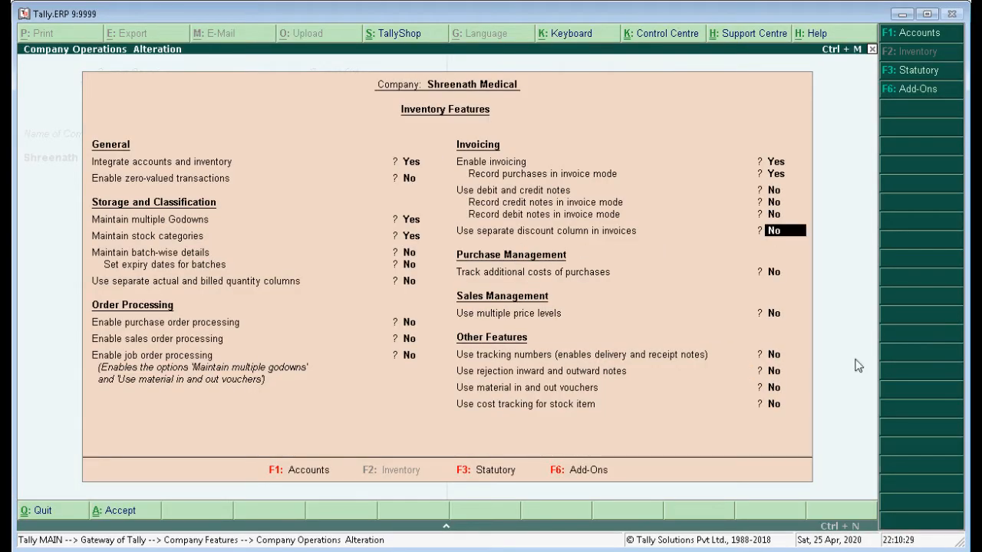
pyautogui.press('Return')
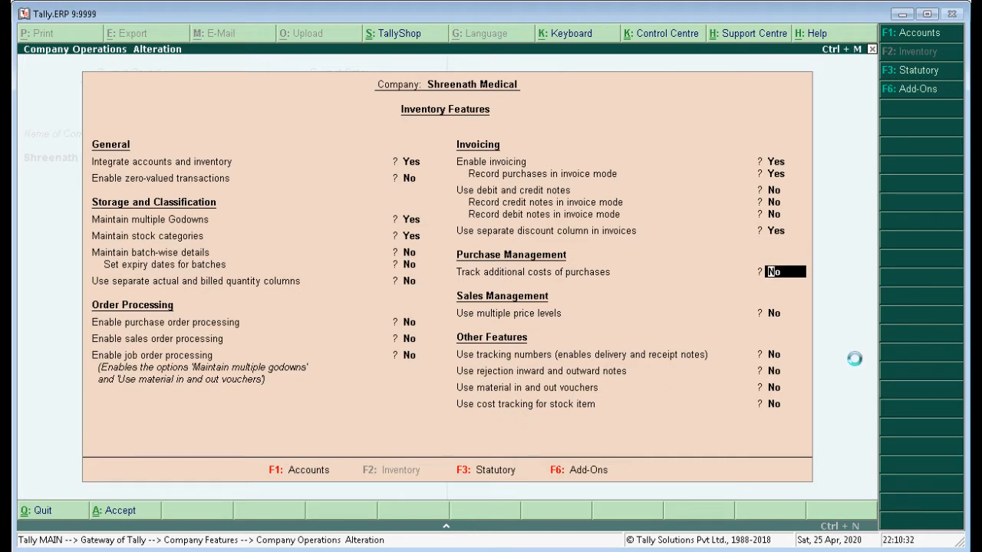
pyautogui.press('Escape')
# Switch to Word and highlight "Purchase" and "Date: 1/4/2020" in yellow in item 11.
pyautogui.hotkey('alt', 'Tab')
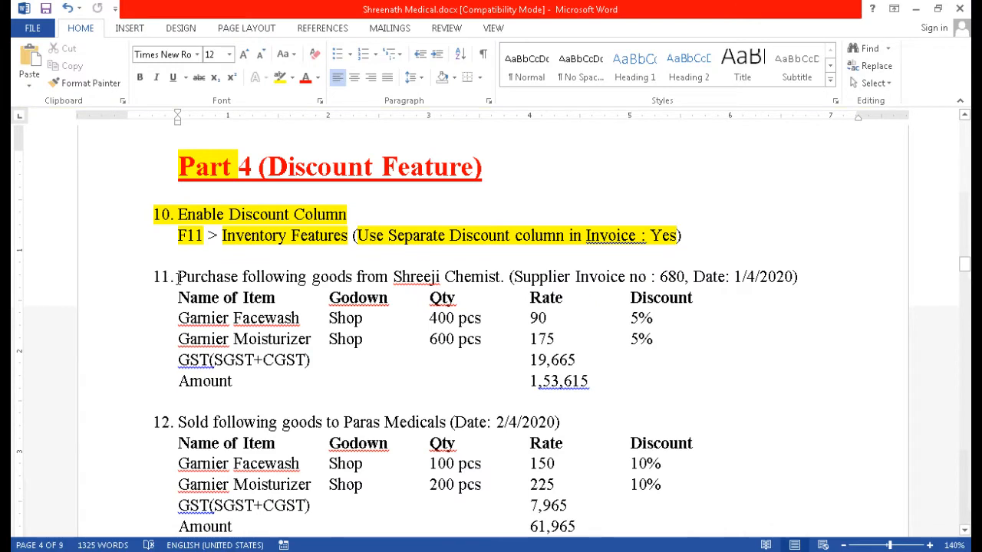
pyautogui.moveTo(178, 278); pyautogui.dragTo(238, 278)
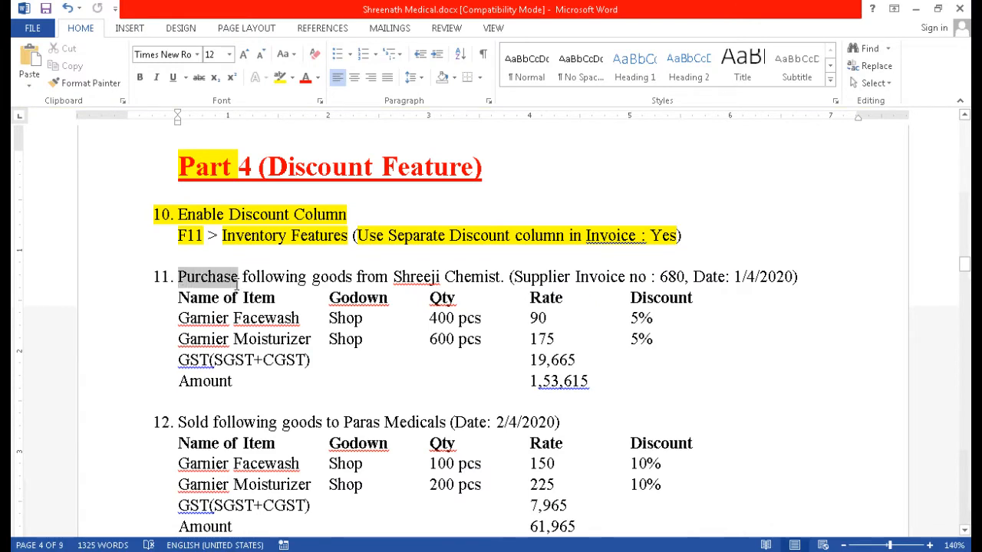
pyautogui.click(280, 77)
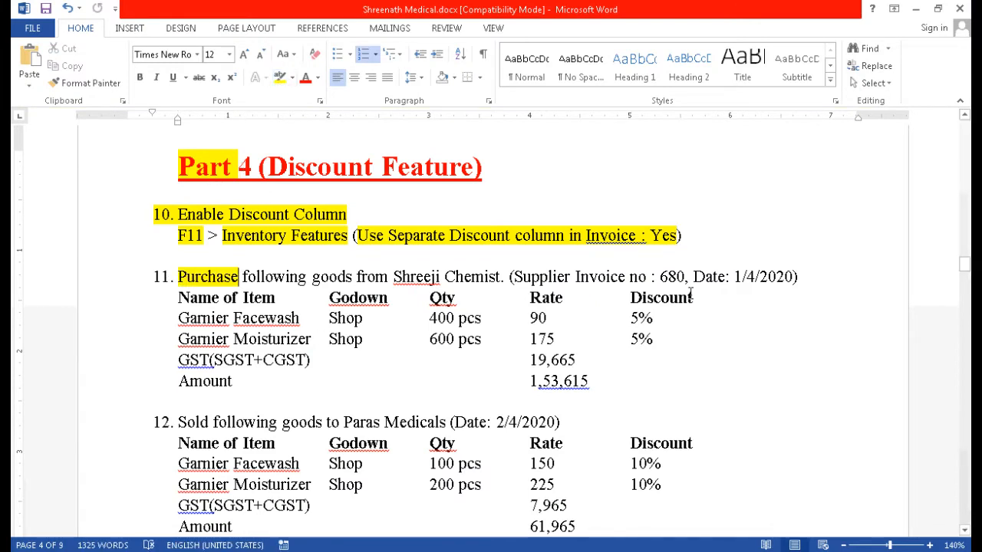
pyautogui.moveTo(684, 276); pyautogui.dragTo(798, 277)
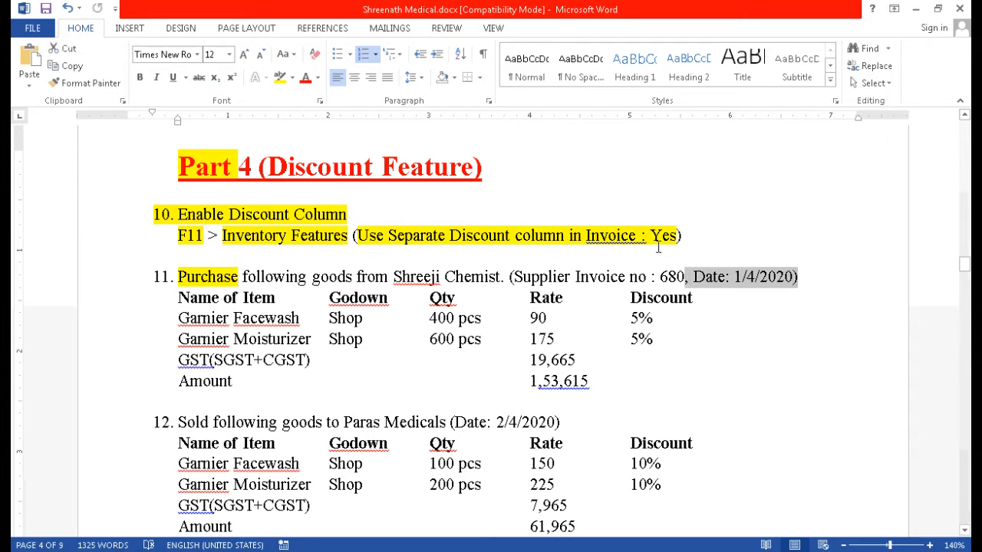
pyautogui.click(279, 78)
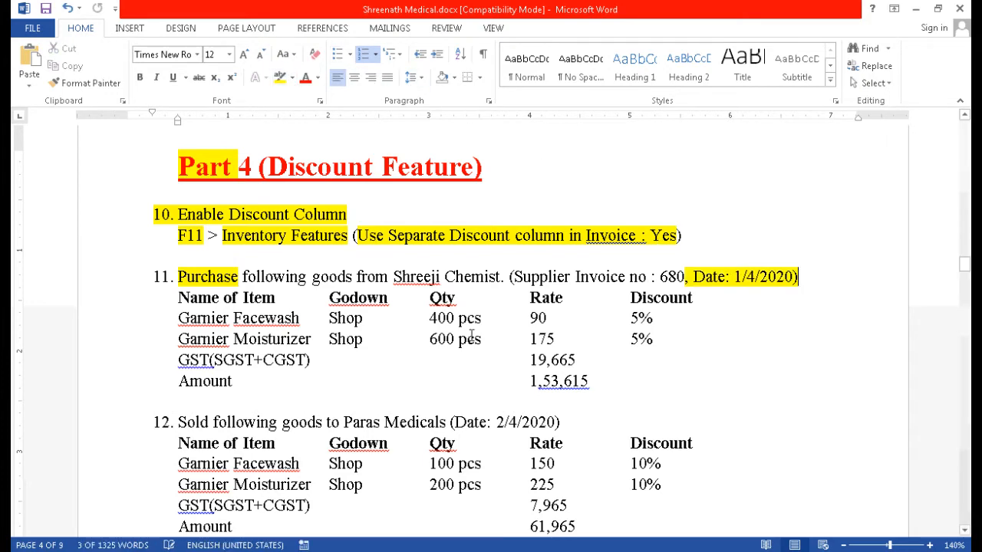
# Switch to Tally.ERP 9 and start a new Purchase voucher under Accounting Vouchers.
pyautogui.hotkey('alt', 'Tab')
pyautogui.press('Up')
pyautogui.press('Up')
pyautogui.press('Up')
pyautogui.press('Up')
pyautogui.press('Up')
pyautogui.press('Up')
pyautogui.press('Up')
pyautogui.press('Up')
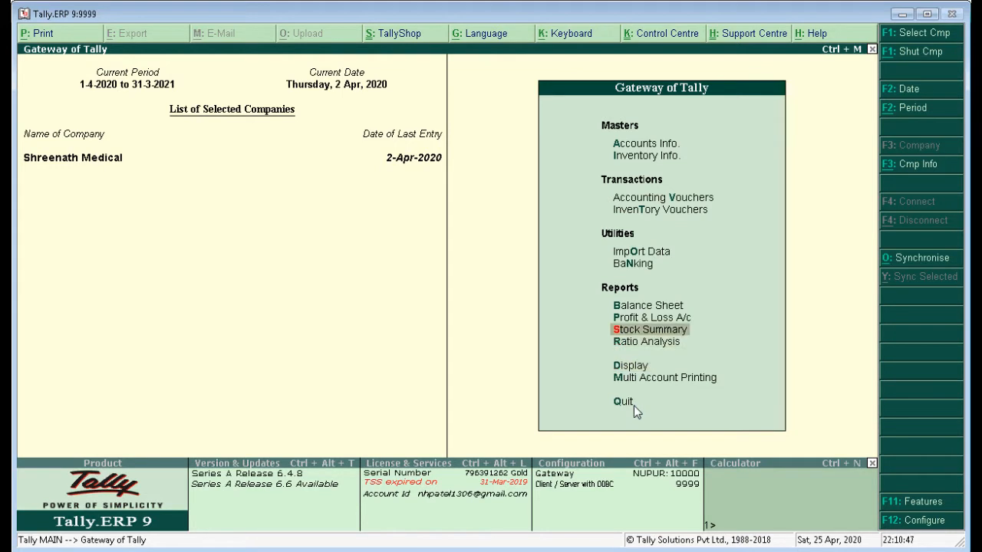
pyautogui.press('Return')
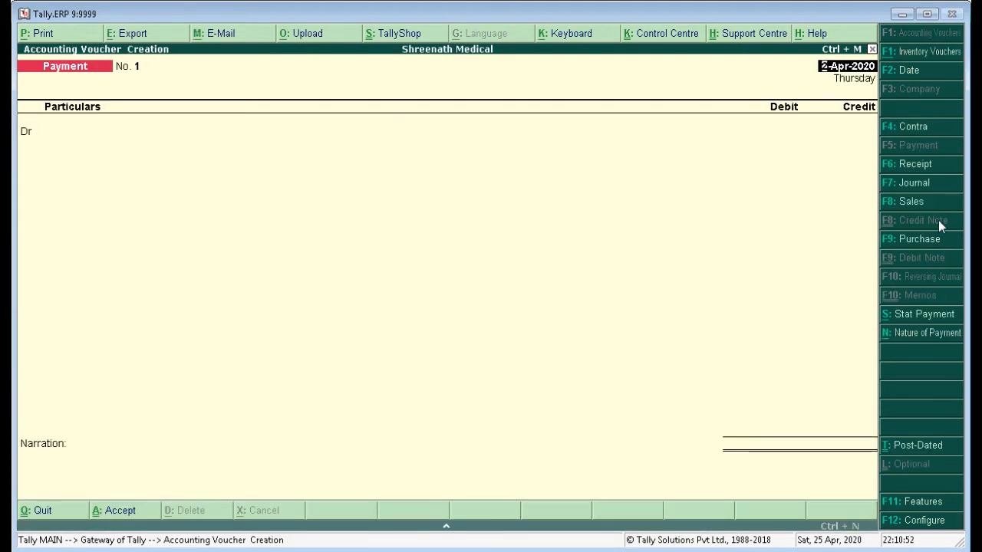
pyautogui.click(922, 240)
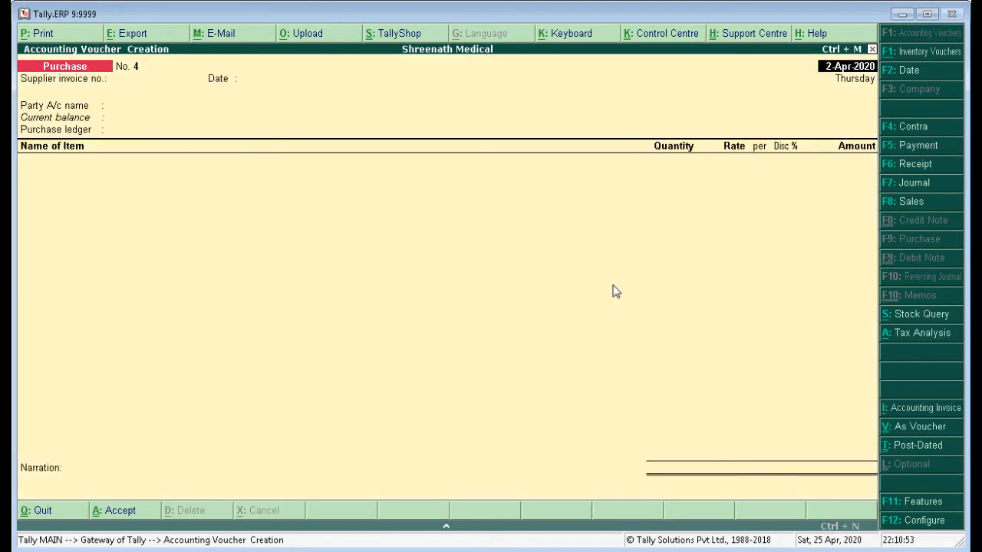
# Set the purchase voucher's date to 1-Apr-2020.
pyautogui.click(944, 76)
pyautogui.write('1-4')
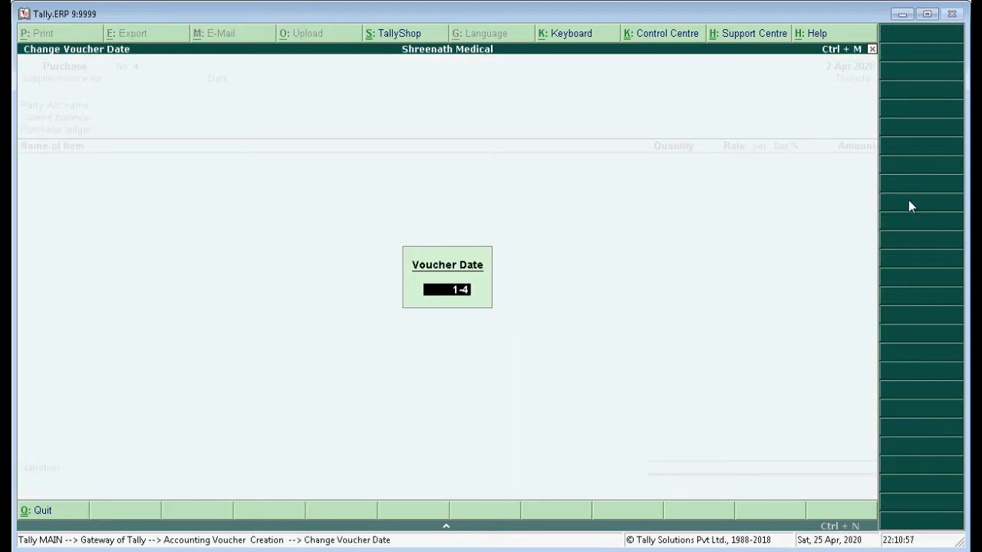
pyautogui.press('Return')
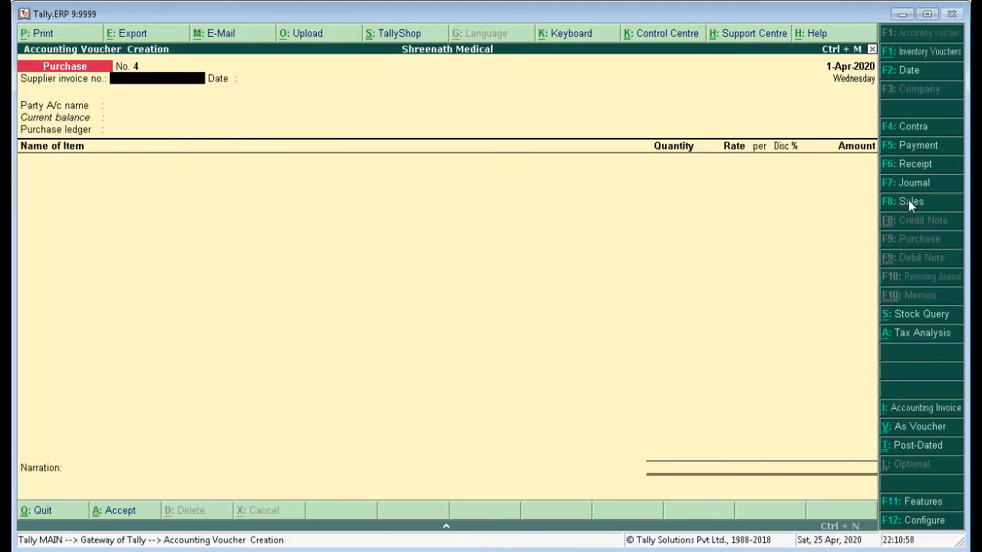
# Highlight the supplier invoice number in item 11 of the Word document and enter 680, dated 1-Apr-2020, in the Tally purchase voucher.
pyautogui.hotkey('alt', 'Tab')
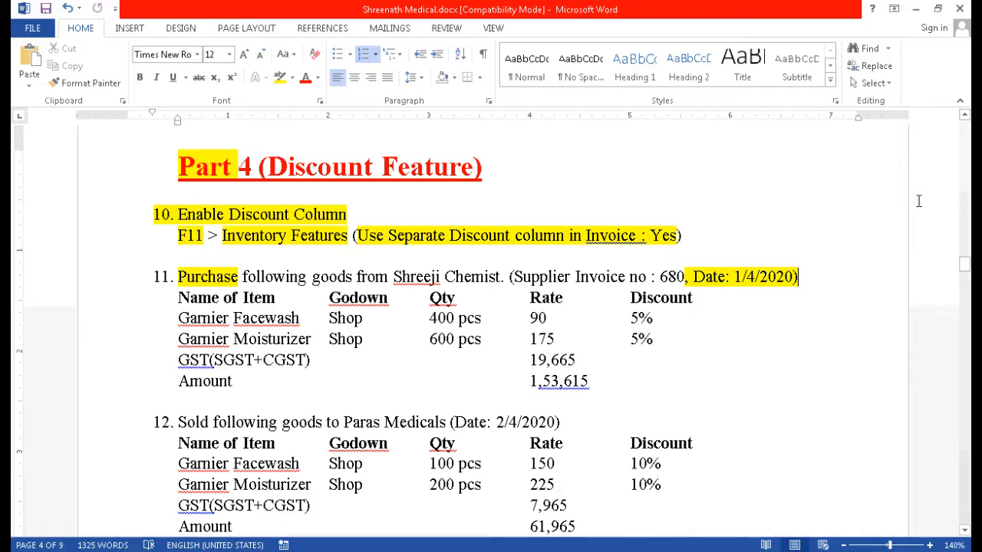
pyautogui.doubleClick(669, 281)
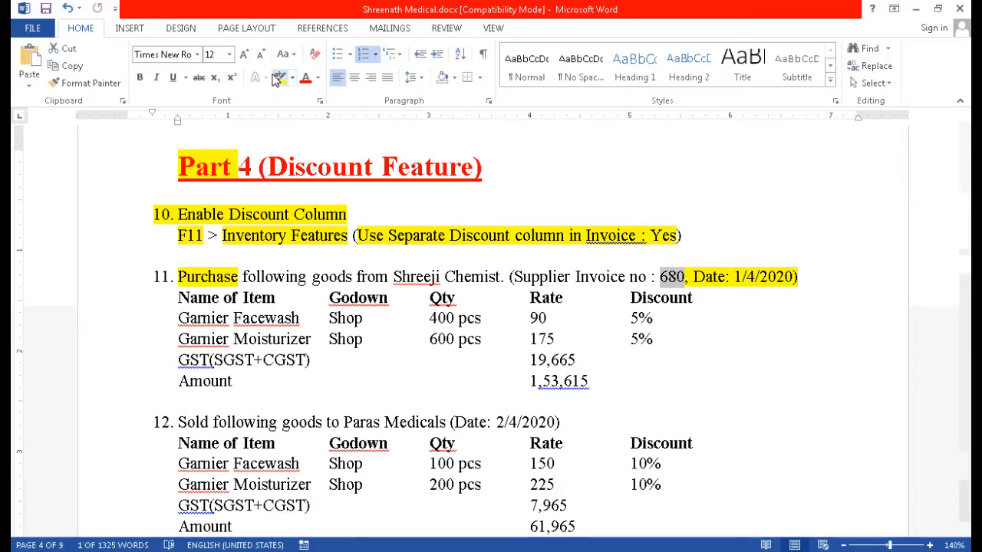
pyautogui.hotkey('alt', 'Tab')
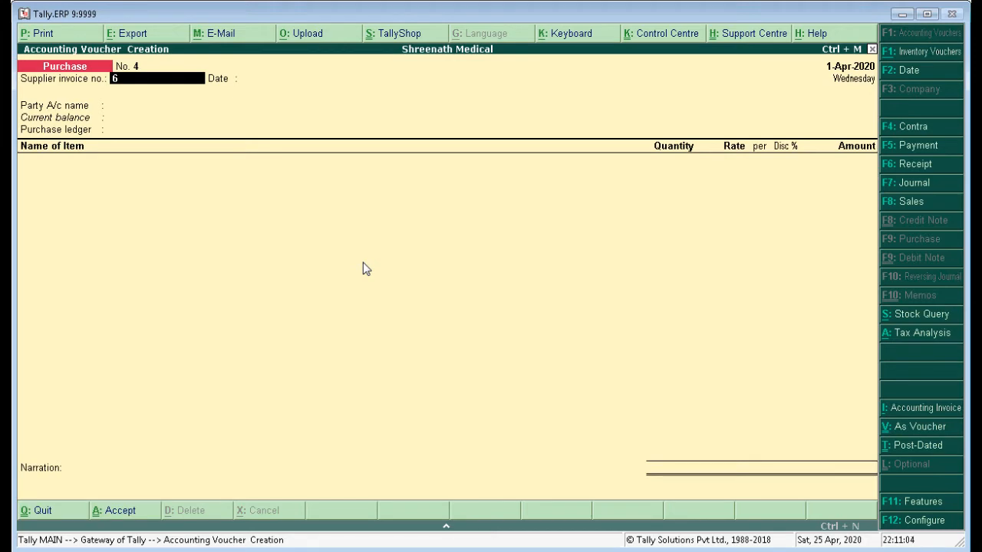
pyautogui.press('Return')
pyautogui.press('Return')
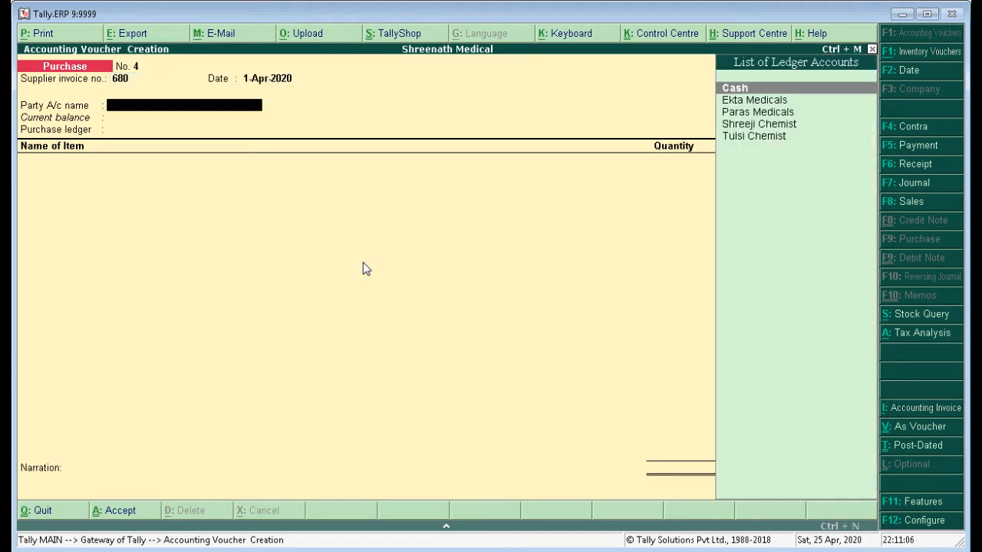
# Switch to Word and highlight "Shreeji Chemist" in yellow in item 11.
pyautogui.hotkey('alt', 'Tab')
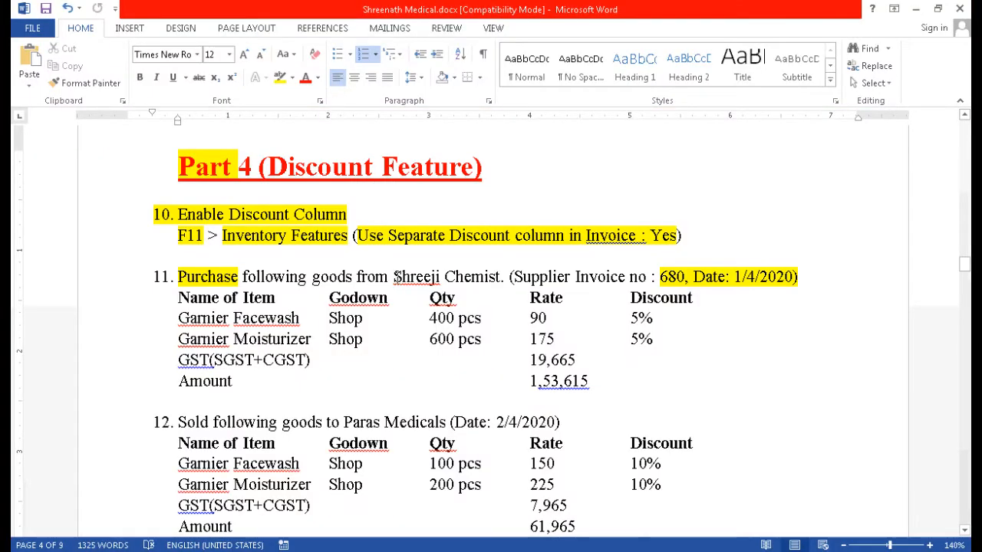
pyautogui.moveTo(395, 276); pyautogui.dragTo(500, 277)
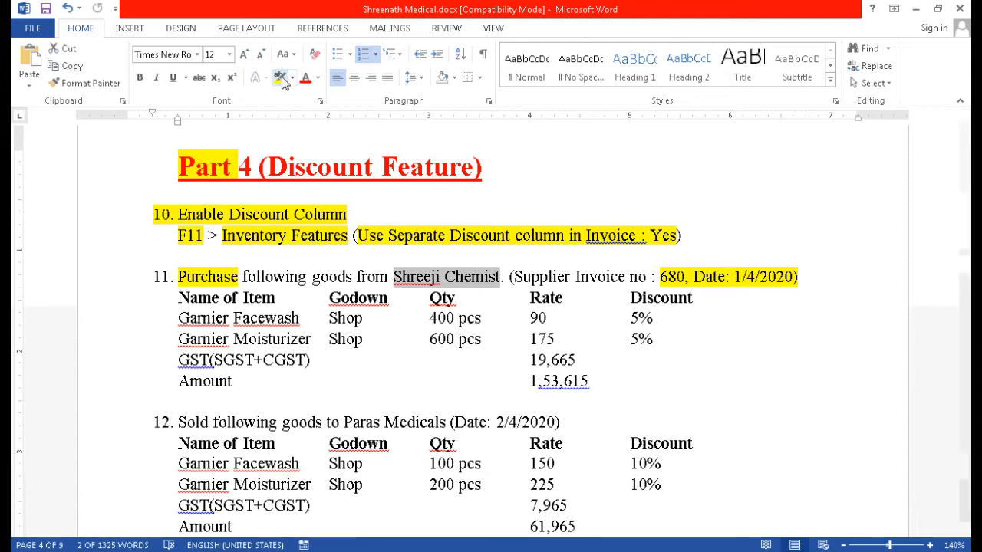
# Switch to Tally.ERP 9 and set the voucher's party account to Shreeji Chemist and its purchase ledger to Purchase A/c.
pyautogui.hotkey('alt', 'Tab')
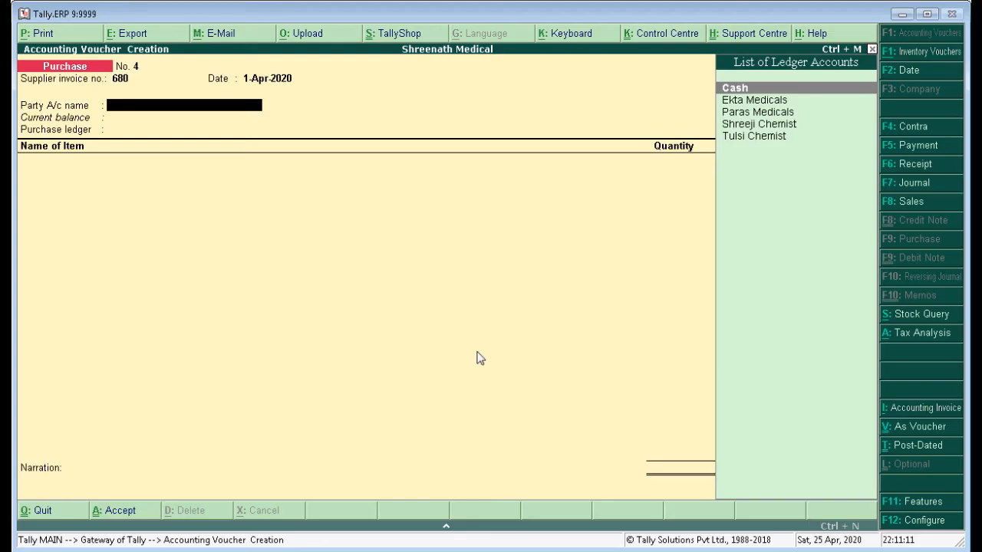
pyautogui.write('Shree')
pyautogui.press('Return')
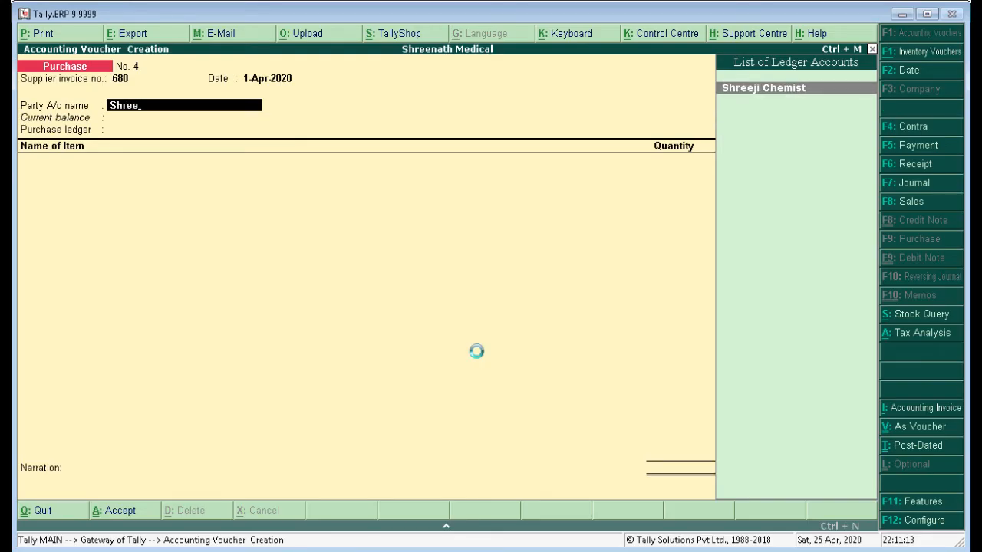
pyautogui.hotkey('ctrl', 'a')
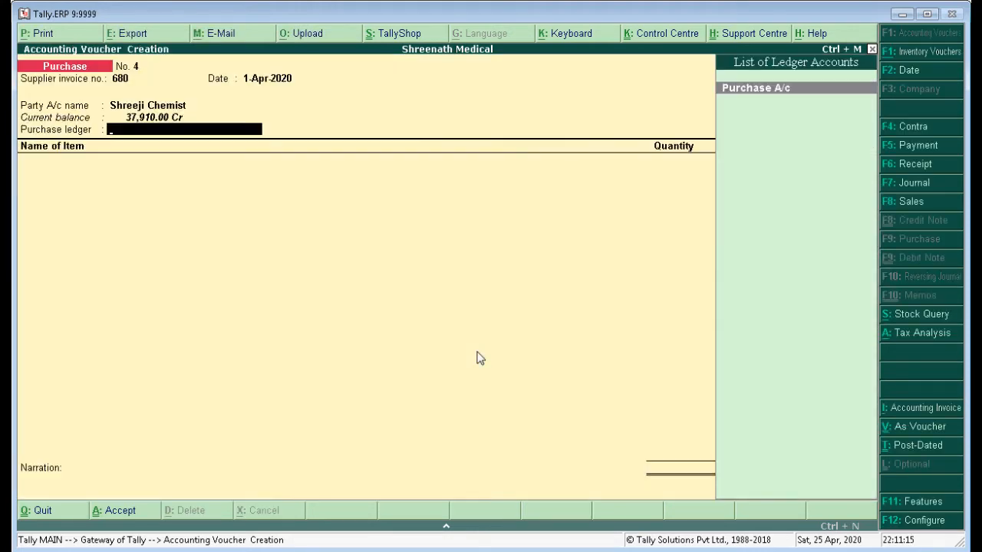
pyautogui.press('Return')
# Switch to Word and highlight the item name "Garnier Facewash" in yellow under item 11.
pyautogui.hotkey('alt', 'Tab')
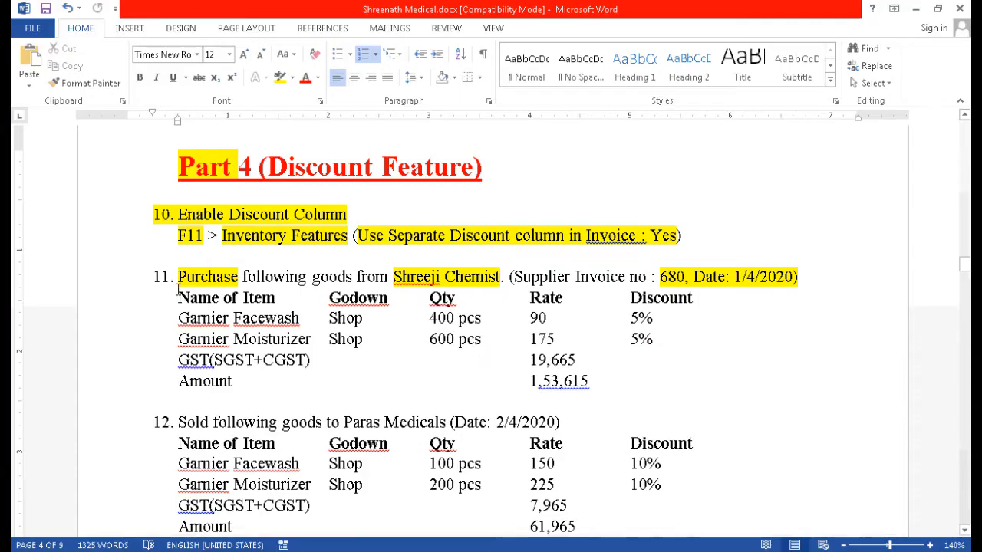
pyautogui.moveTo(178, 319); pyautogui.dragTo(300, 319)
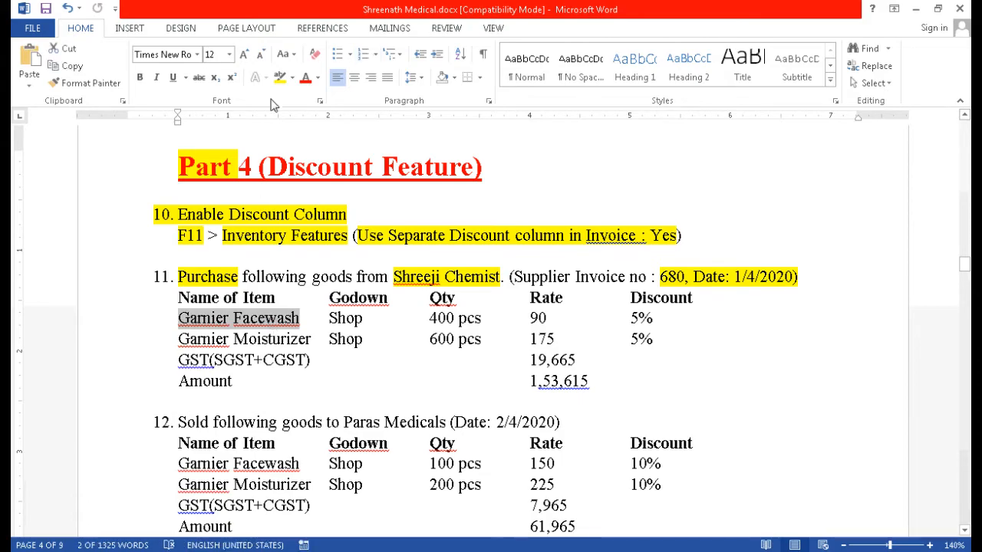
pyautogui.click(276, 79)
# Switch to Tally.ERP 9 and add Garnier Facewash as the first item of the purchase voucher.
pyautogui.hotkey('alt', 'Tab')
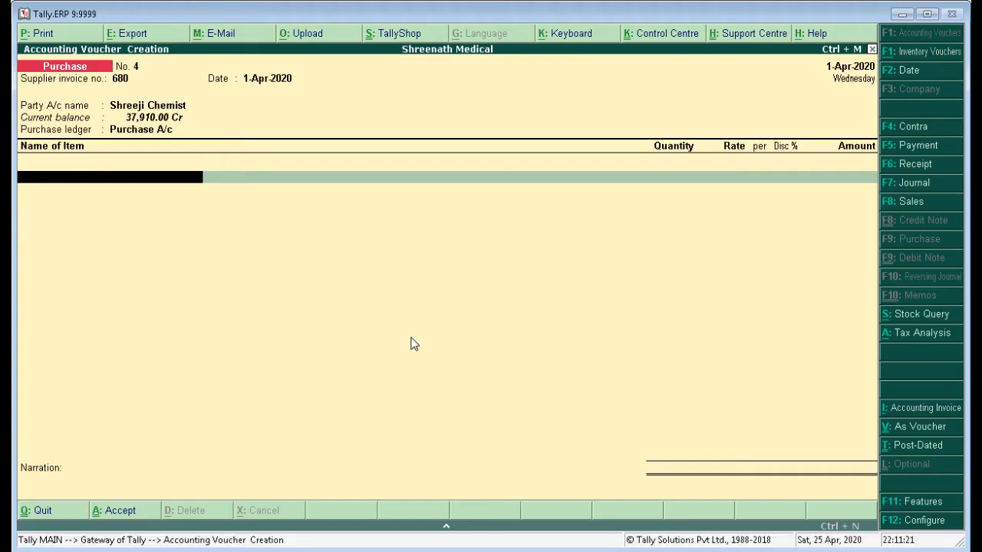
pyautogui.write('Gar')
pyautogui.press('Return')
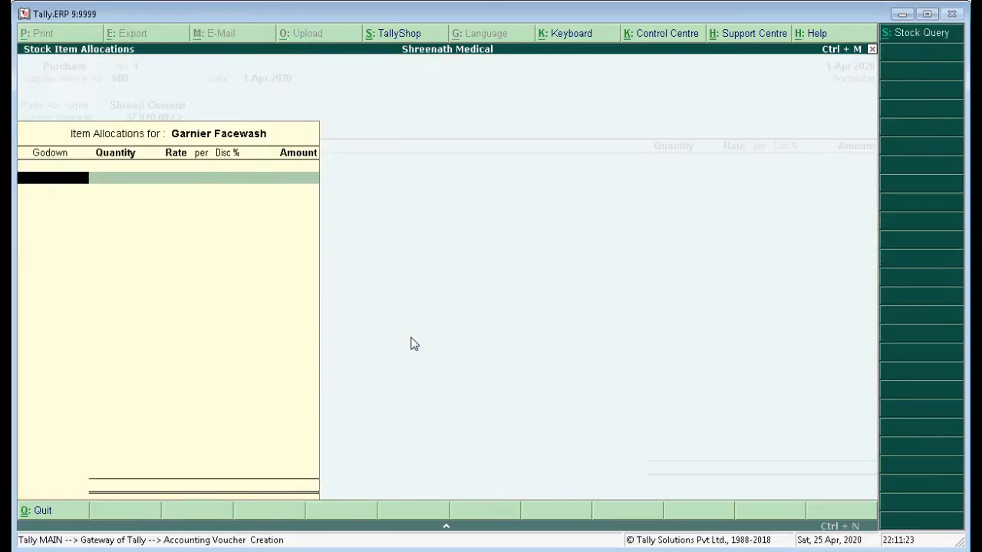
# Switch to Word to highlight "Shop" in yellow in item 11's Garnier Facewash row, and set that item's godown to Shop in Tally.ERP 9.
pyautogui.hotkey('alt', 'Tab')
pyautogui.moveTo(329, 321); pyautogui.dragTo(364, 323)
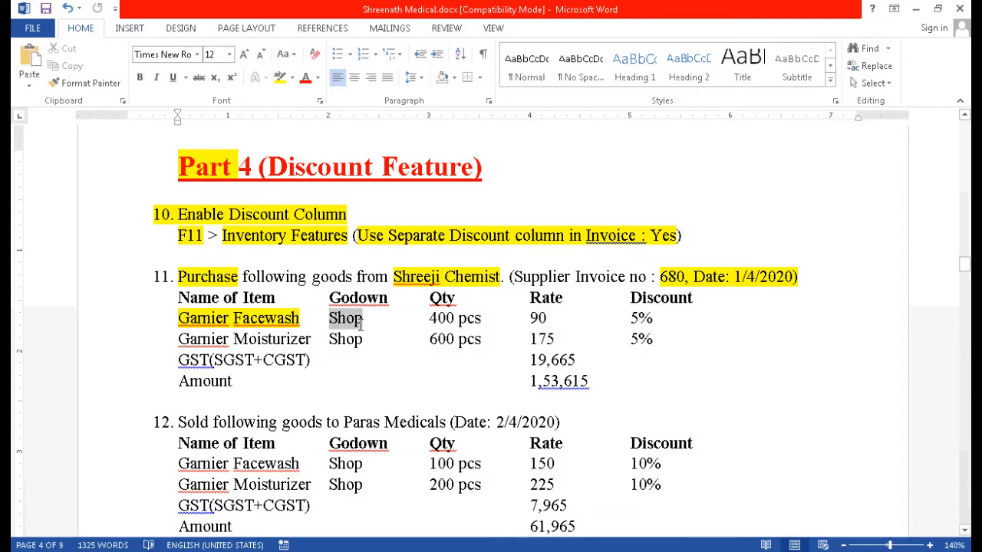
pyautogui.click(279, 77)
pyautogui.hotkey('alt', 'Tab')
pyautogui.write('Sh')
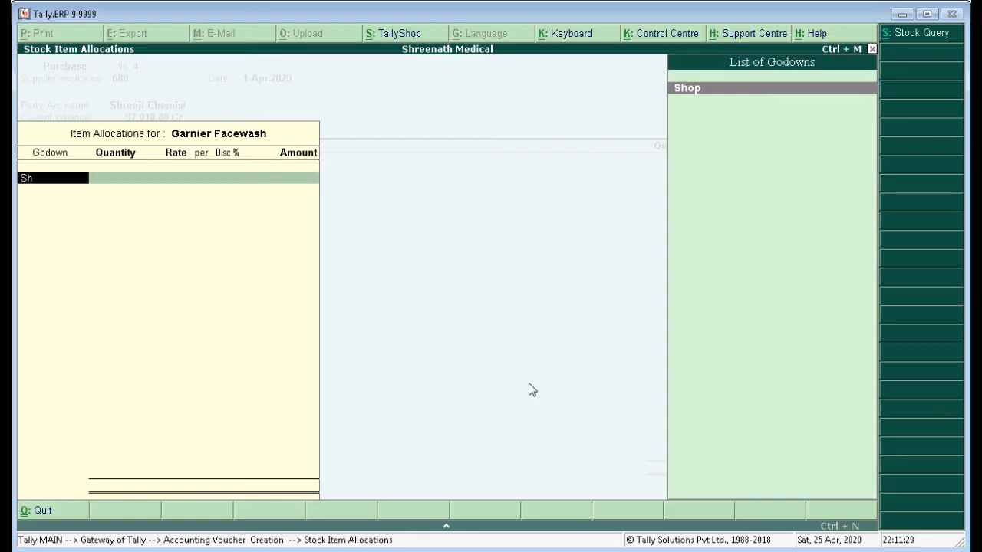
pyautogui.press('Return')
# Highlight "400 pcs" in the Garnier Facewash row in Word, and enter quantity 400 and rate 90 for it in Tally.ERP 9.
pyautogui.hotkey('alt', 'Tab')
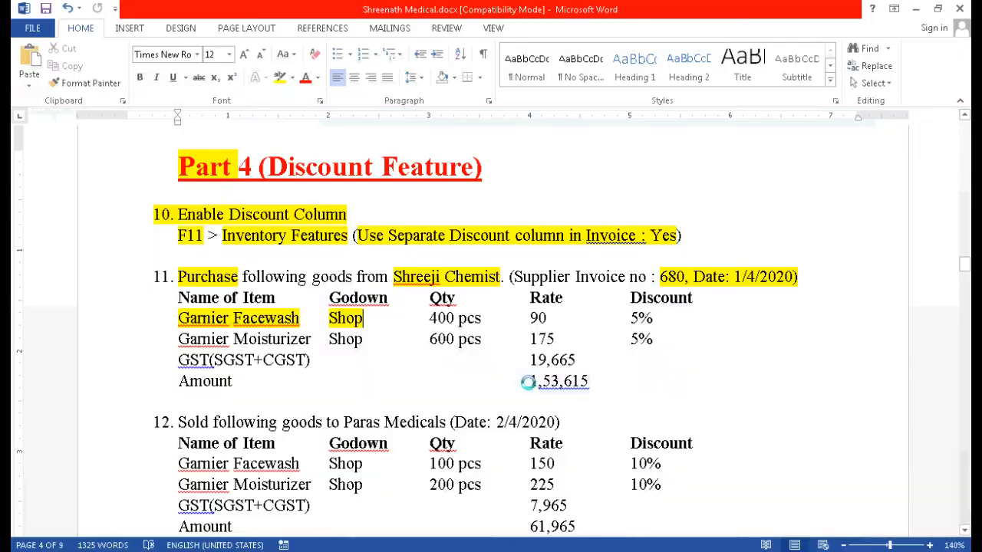
pyautogui.moveTo(427, 319); pyautogui.dragTo(482, 318)
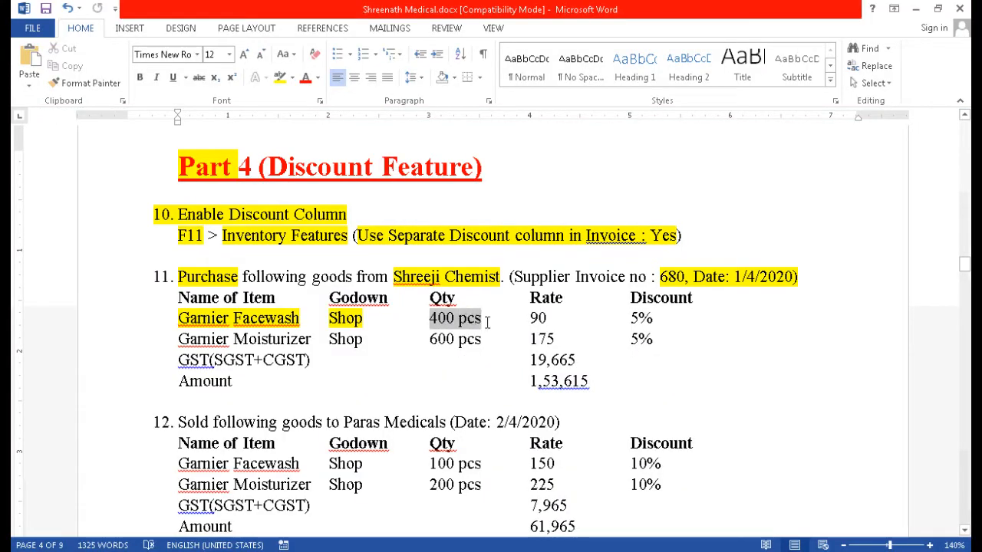
pyautogui.hotkey('alt', 'Tab')
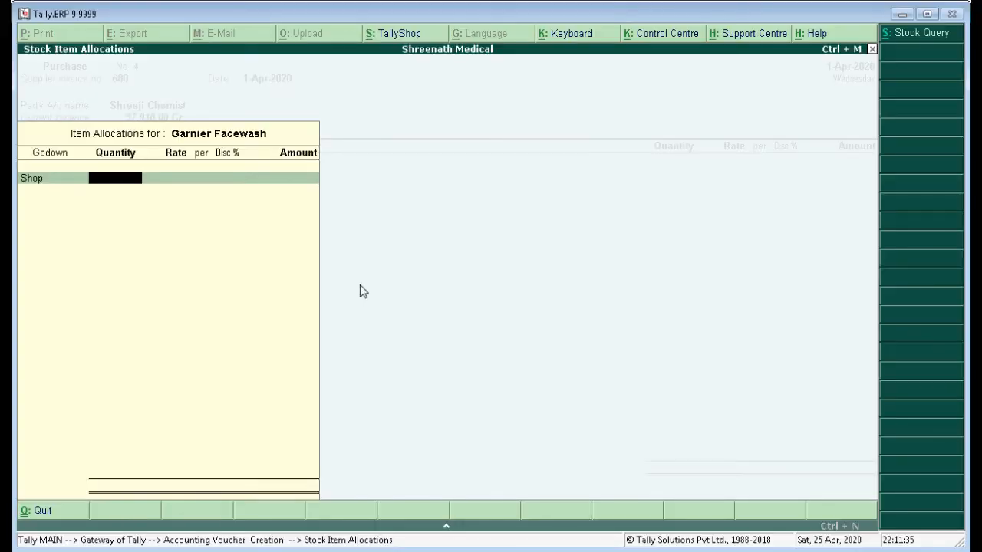
pyautogui.write('400')
pyautogui.press('Return')
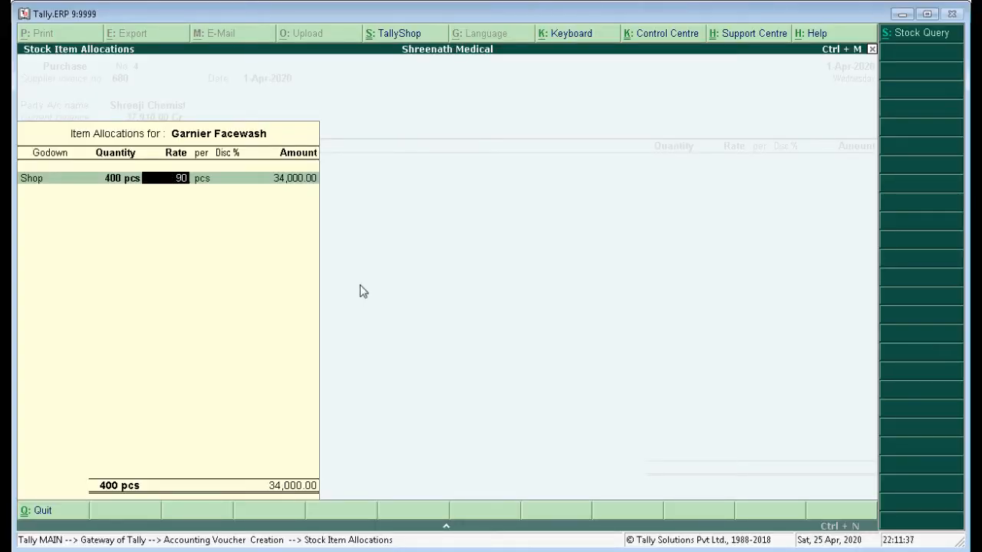
pyautogui.press('Return')
# Switch to Word and highlight the rate "90" and discount "5%" in yellow in item 11's Garnier Facewash row.
pyautogui.hotkey('alt', 'Tab')
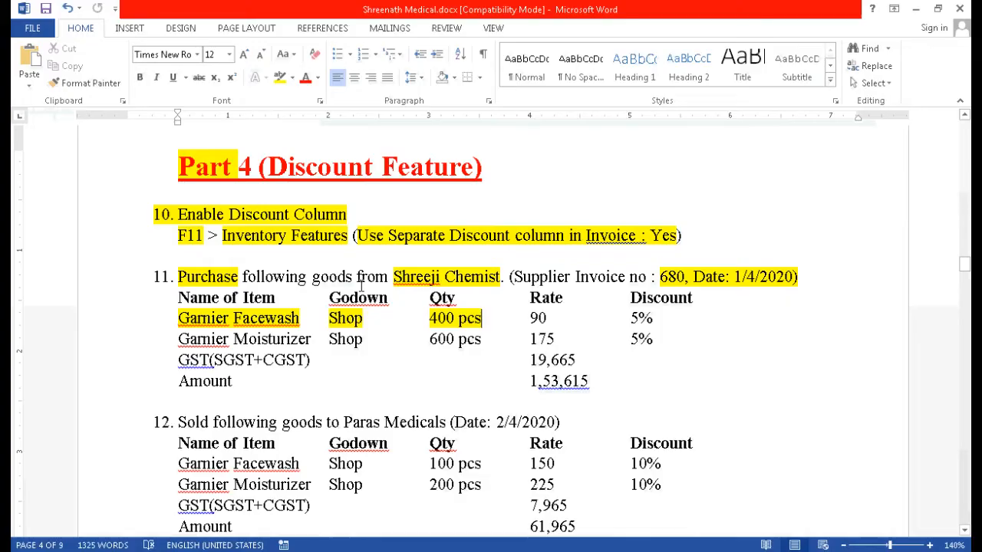
pyautogui.moveTo(527, 321); pyautogui.dragTo(547, 320)
pyautogui.click(280, 77)
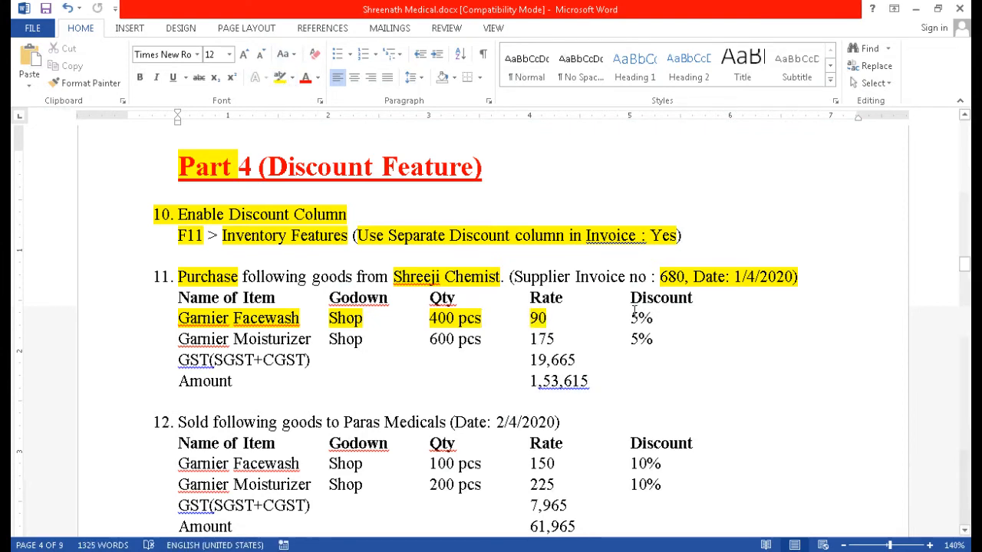
pyautogui.moveTo(629, 317); pyautogui.dragTo(654, 319)
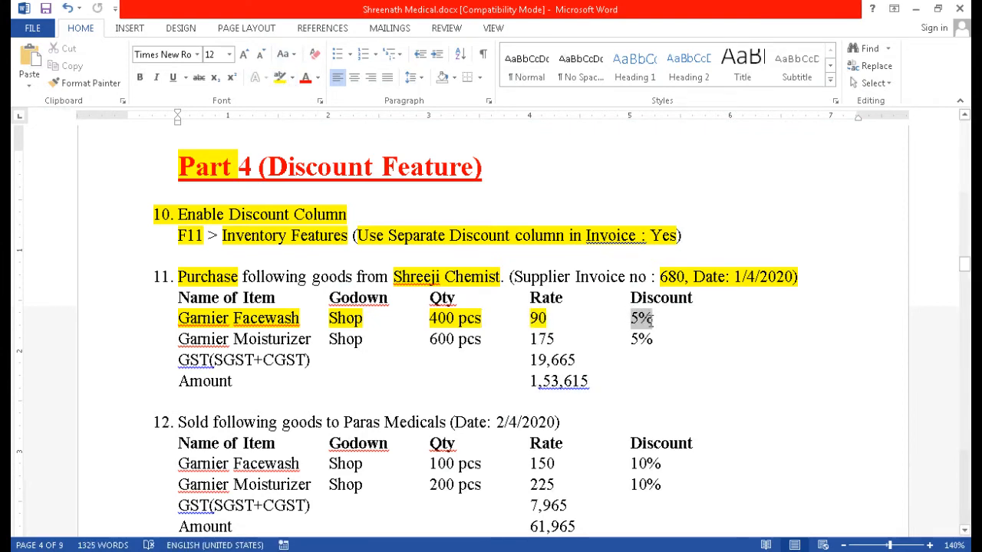
pyautogui.click(281, 78)
# Switch to Tally.ERP 9, set the Garnier Facewash discount to 5% and complete its item allocation.
pyautogui.hotkey('alt', 'Tab')
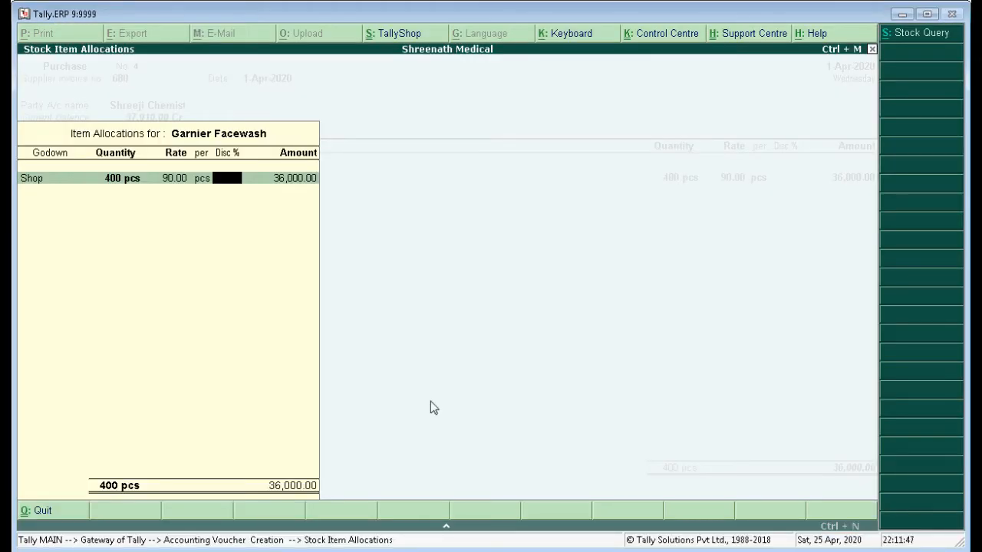
pyautogui.press('Return')
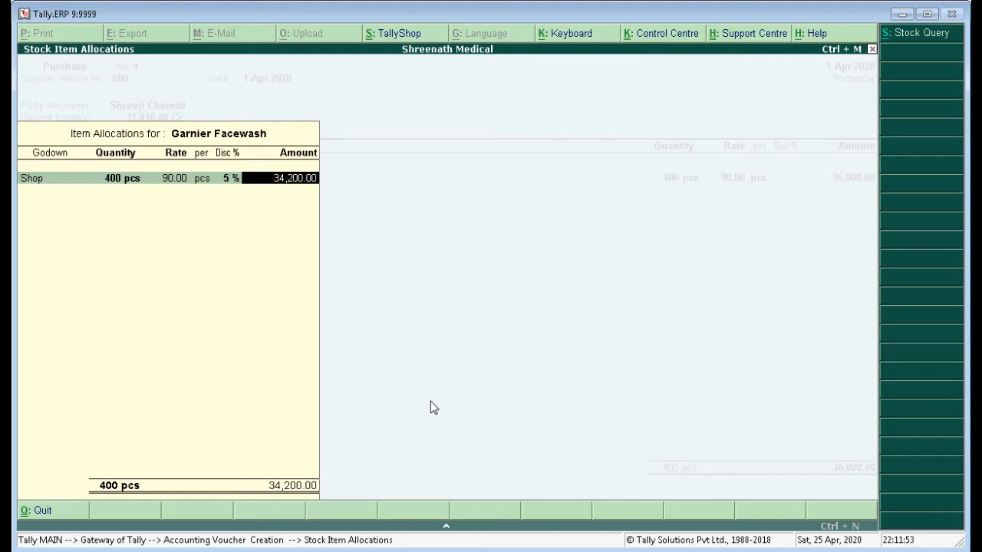
pyautogui.press('Return')
pyautogui.press('Return')
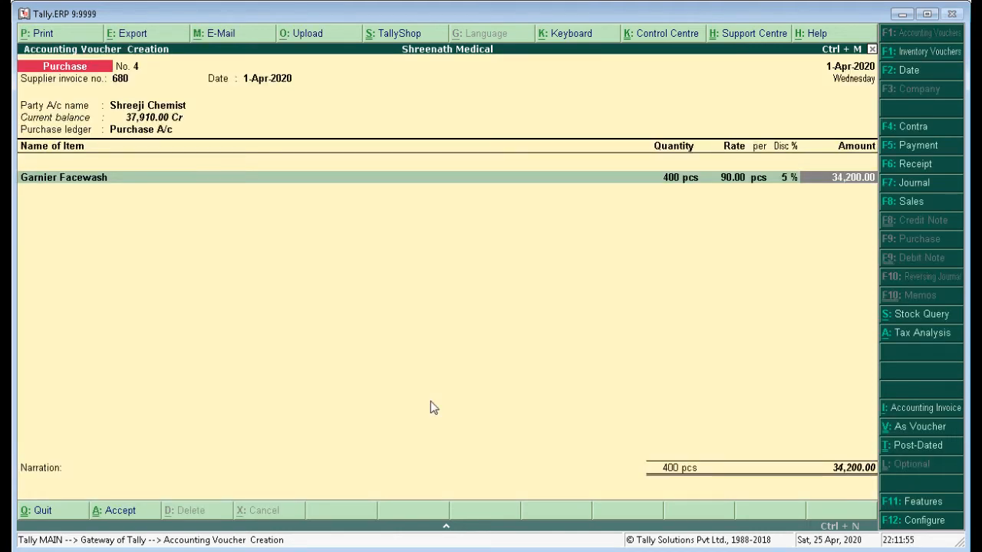
pyautogui.press('Return')
# Highlight "Garnier Moisturizer" under item 11 in Word and add it as the second item of the purchase voucher in Tally.ERP 9.
pyautogui.hotkey('alt', 'Tab')
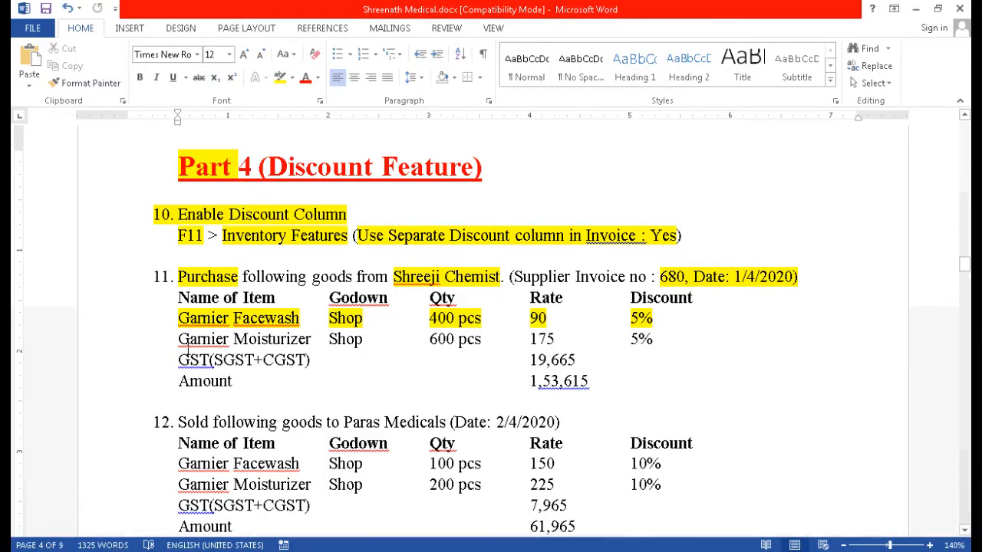
pyautogui.moveTo(177, 339); pyautogui.dragTo(310, 339)
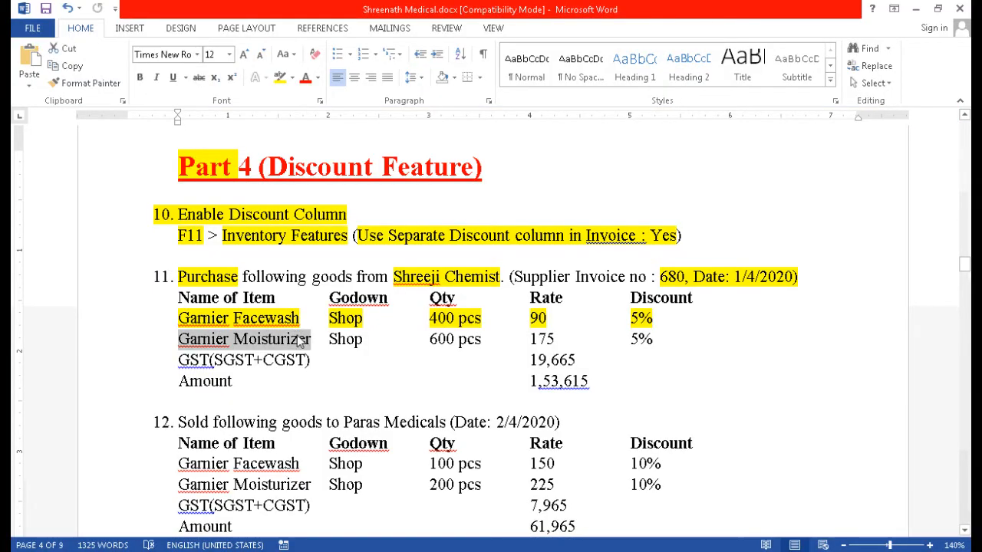
pyautogui.click(280, 78)
pyautogui.hotkey('alt', 'Tab')
pyautogui.write('Ga')
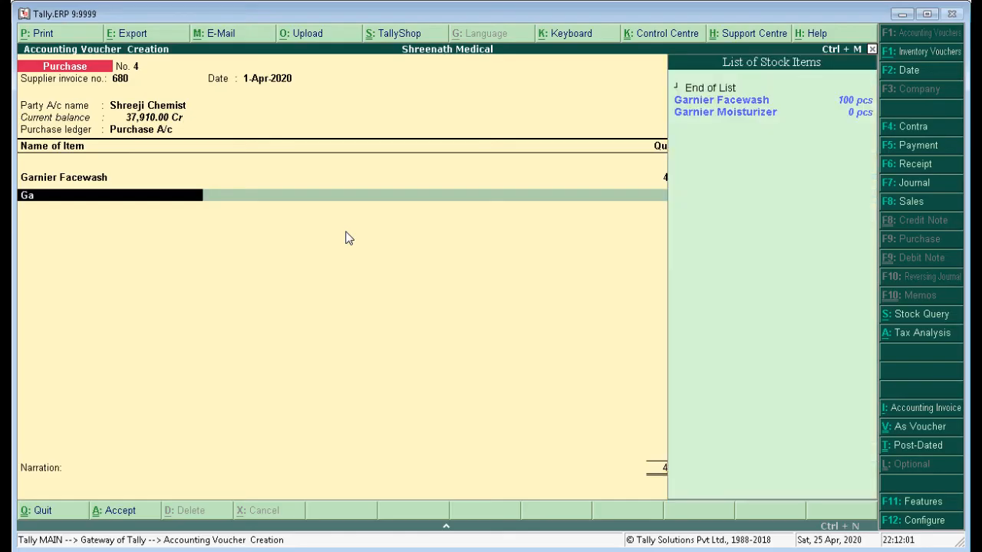
pyautogui.press('Down')
pyautogui.press('Down')
pyautogui.press('Return')
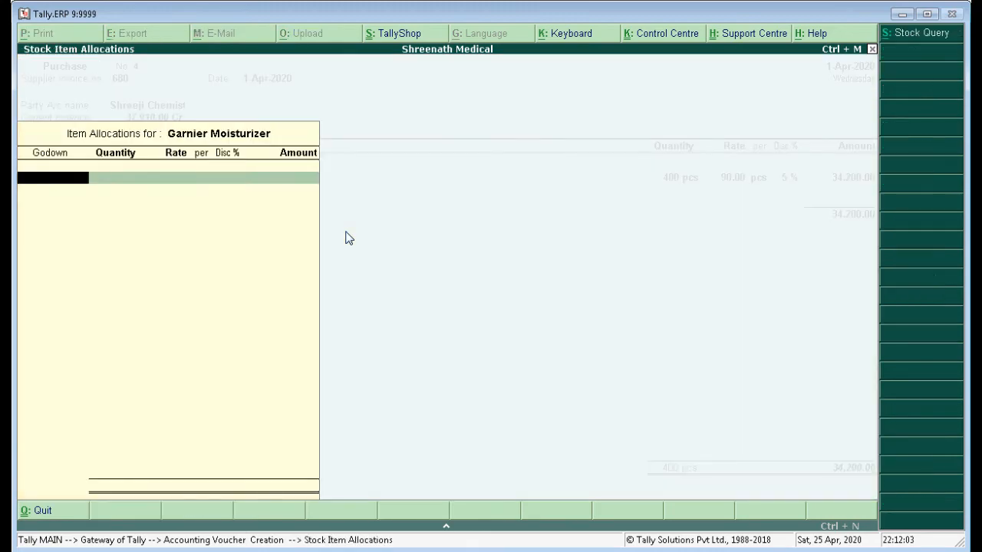
# Highlight "Shop" in item 11's Garnier Moisturizer row in Word and set the item's godown to Shop in Tally.ERP 9.
pyautogui.hotkey('alt', 'Tab')
pyautogui.moveTo(333, 339); pyautogui.dragTo(360, 340)
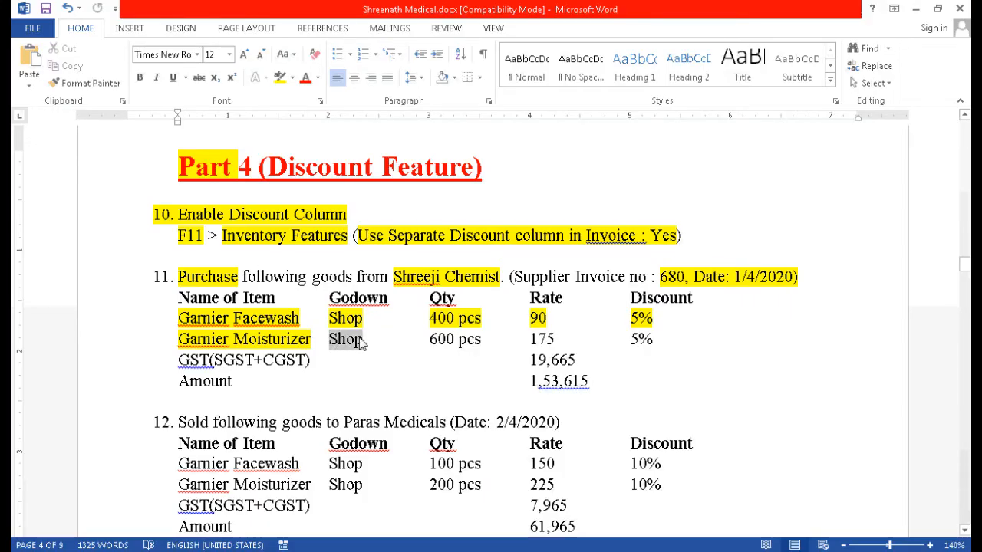
pyautogui.click(279, 77)
pyautogui.hotkey('alt', 'Tab')
pyautogui.write('Sho')
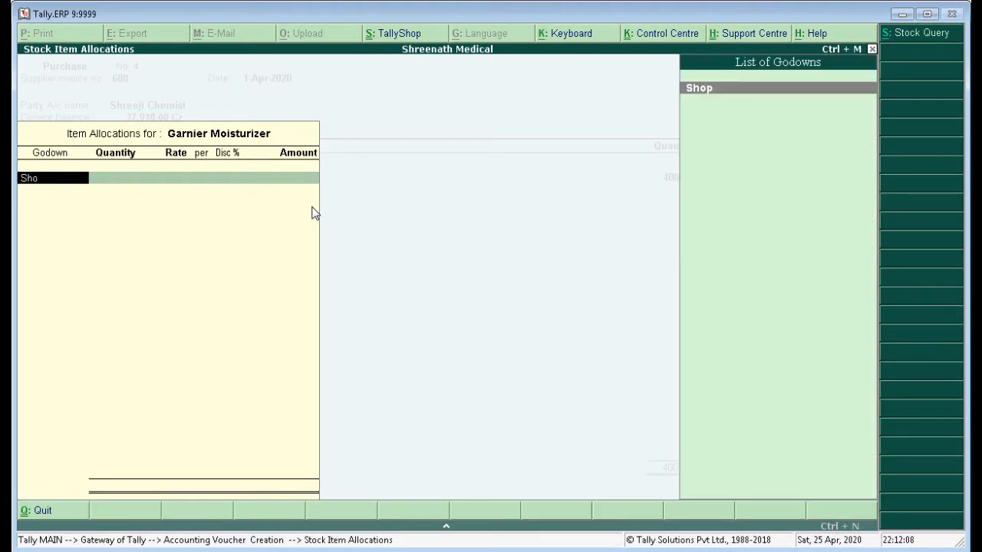
pyautogui.press('Return')
# Highlight "600 pcs" in item 11's Garnier Moisturizer row in Word and enter quantity 600 for it in Tally.ERP 9.
pyautogui.hotkey('alt', 'Tab')
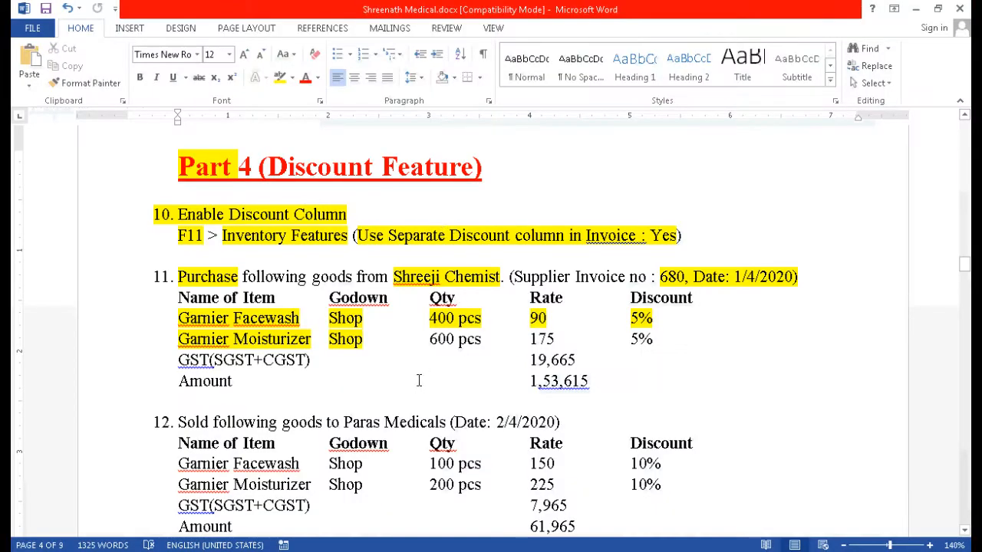
pyautogui.moveTo(430, 338); pyautogui.dragTo(481, 340)
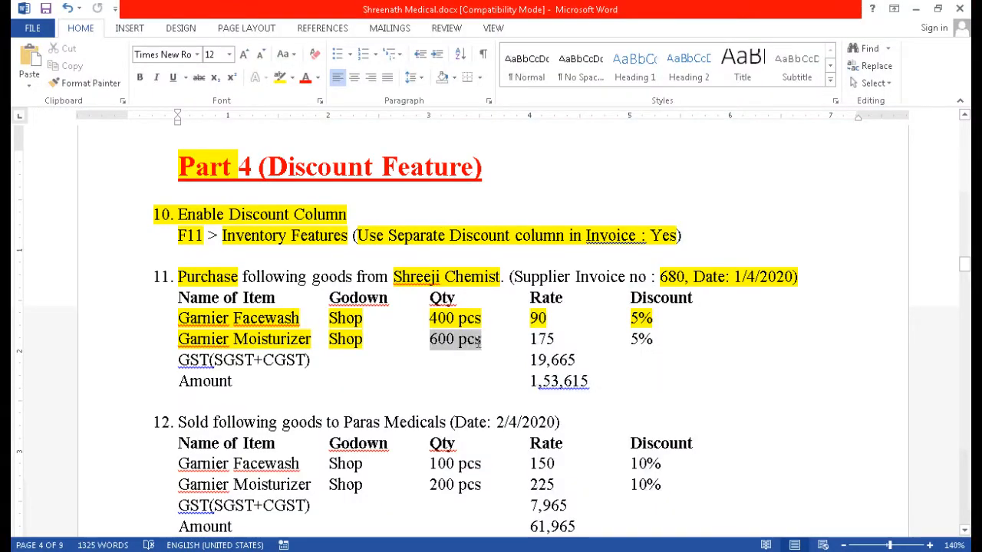
pyautogui.click(279, 78)
pyautogui.hotkey('alt', 'Tab')
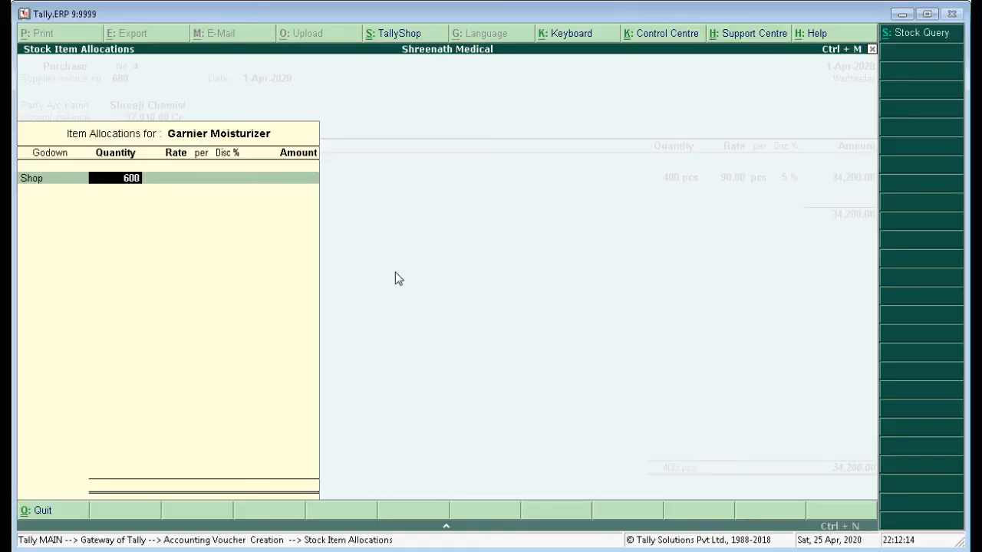
pyautogui.press('Return')
# Highlight the rate "175" in item 11's Garnier Moisturizer row in Word and set the item's rate to 175 in Tally.ERP 9.
pyautogui.hotkey('alt', 'Tab')
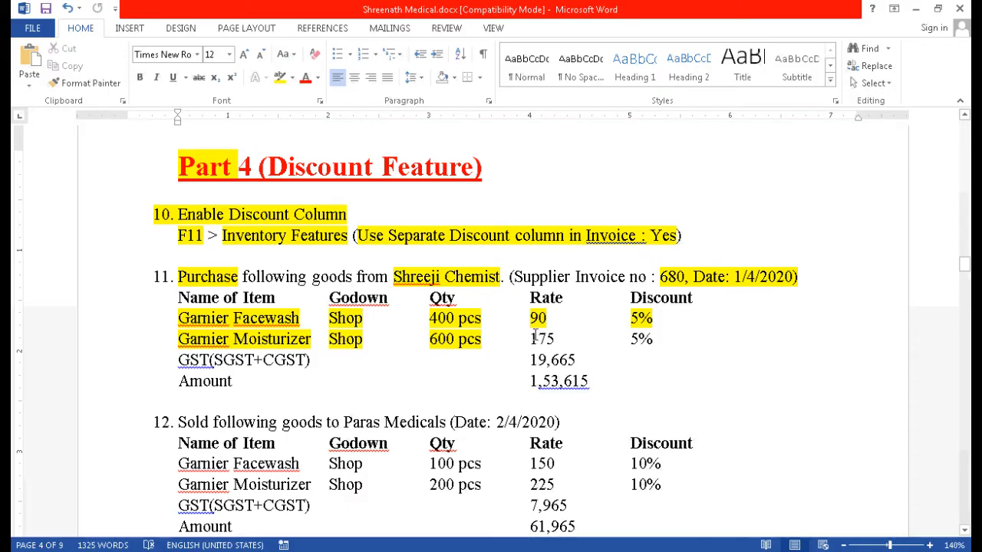
pyautogui.moveTo(530, 338); pyautogui.dragTo(555, 339)
pyautogui.click(279, 77)
pyautogui.hotkey('alt', 'Tab')
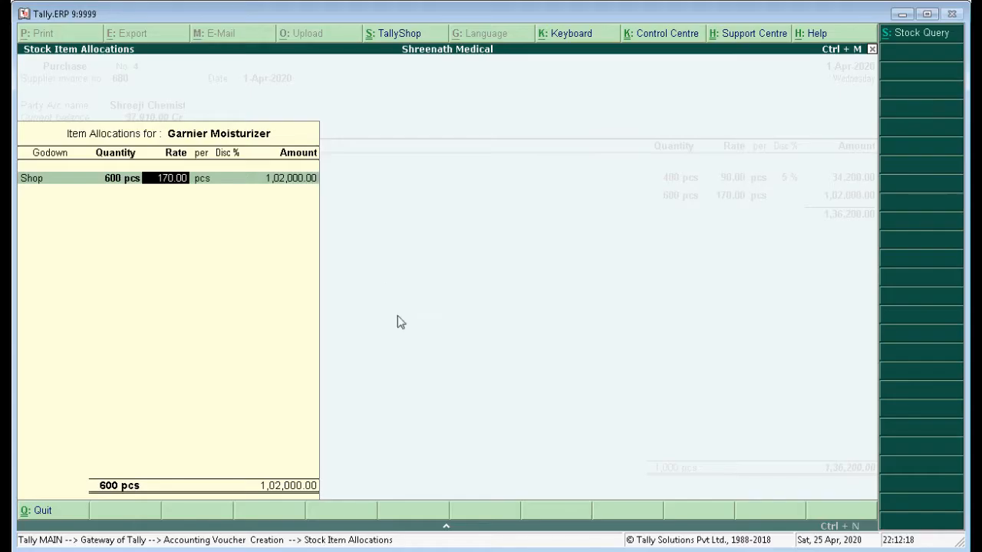
pyautogui.write('175')
pyautogui.press('Return')
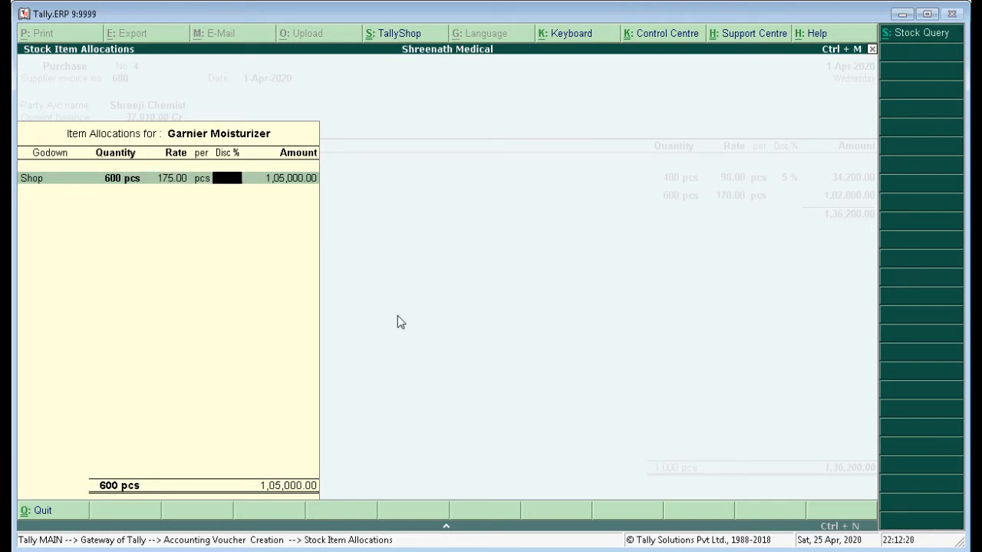
# Highlight "5%" in item 11's Garnier Moisturizer row in Word, and complete the item's allocation with a 5% discount in Tally.ERP 9.
pyautogui.hotkey('alt', 'Tab')
pyautogui.moveTo(630, 339); pyautogui.dragTo(653, 339)
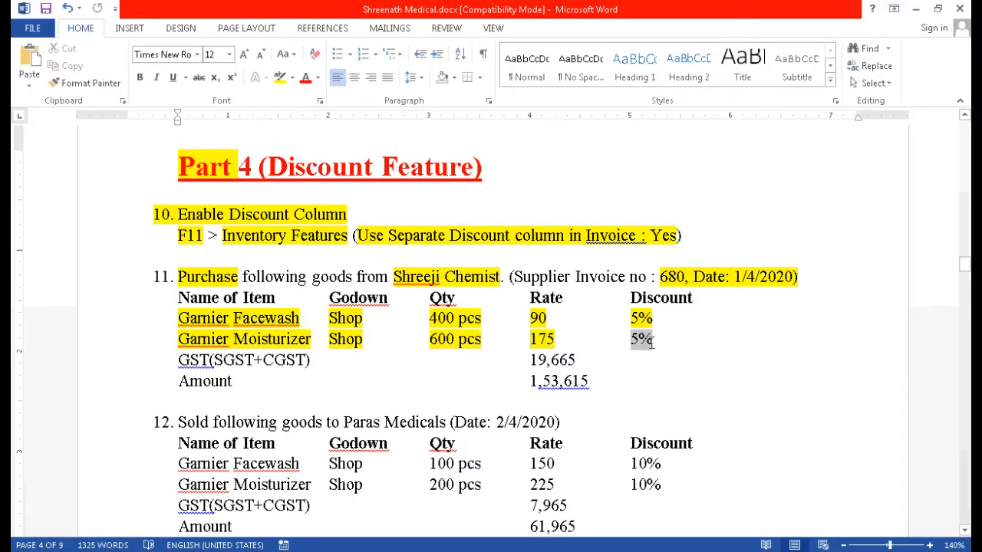
pyautogui.hotkey('alt', 'Tab')
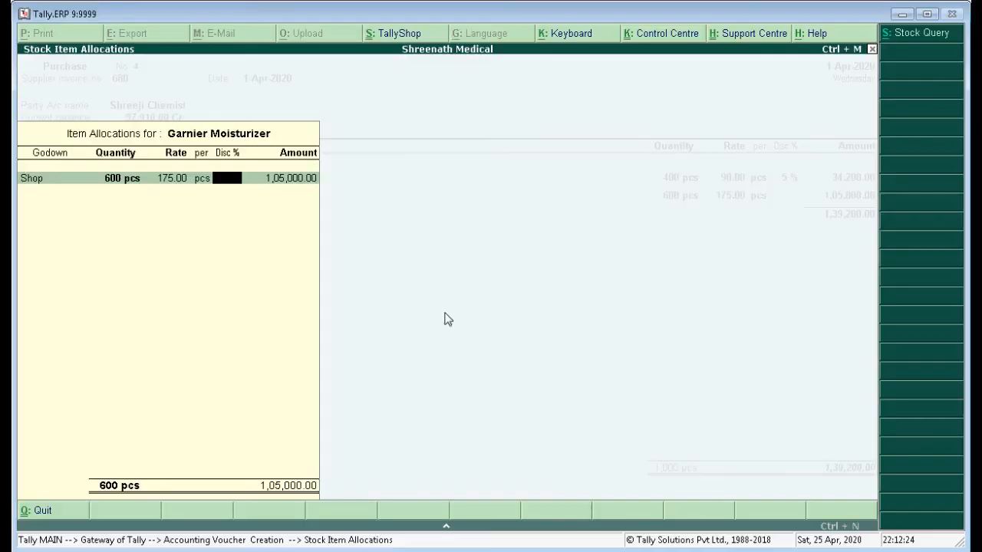
pyautogui.press('Return')
pyautogui.press('Return')
pyautogui.press('Return')
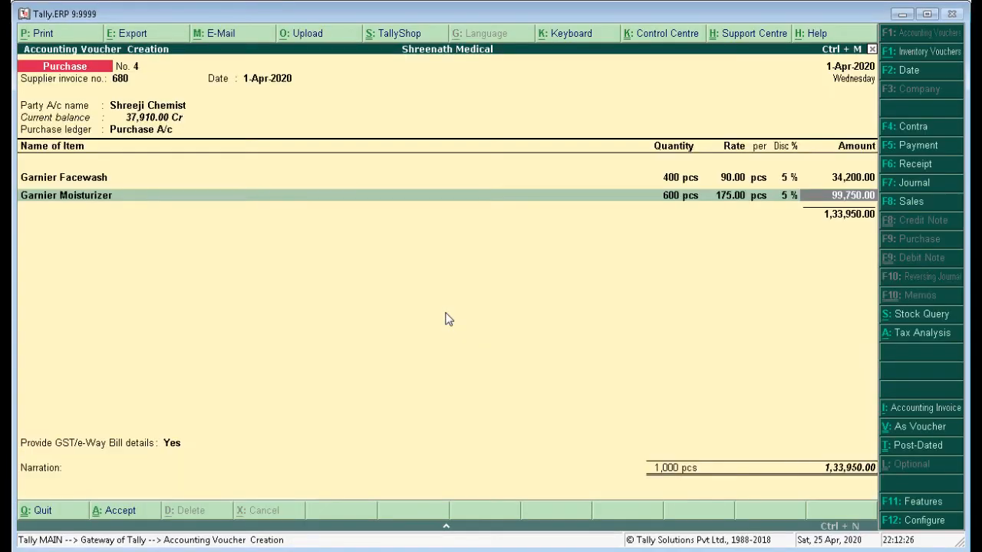
pyautogui.press('Return')
pyautogui.press('Return')
# Highlight "SGST+CGST" under item 11 in Word and add the SGST and CGST ledgers to the purchase voucher in Tally.ERP 9.
pyautogui.hotkey('alt', 'Tab')
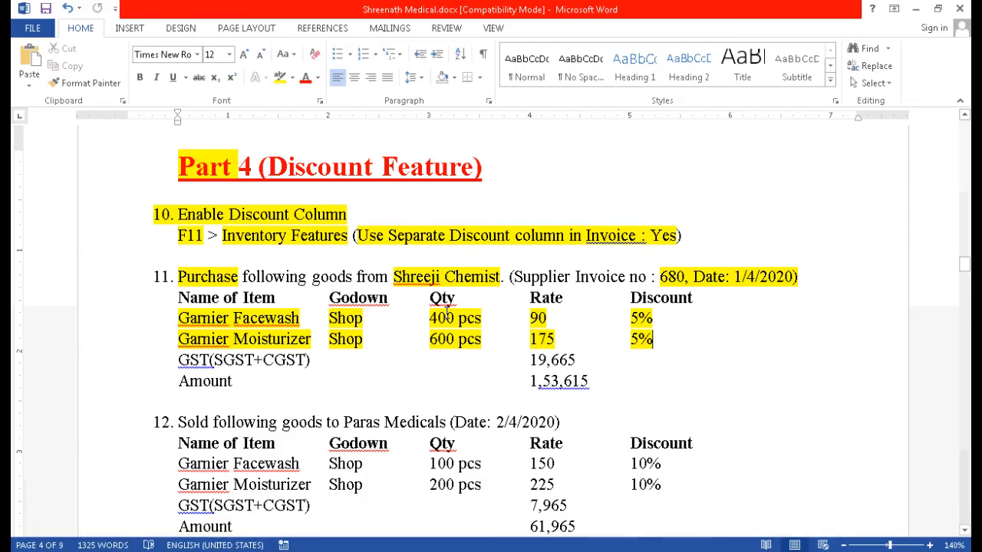
pyautogui.moveTo(214, 360); pyautogui.dragTo(308, 362)
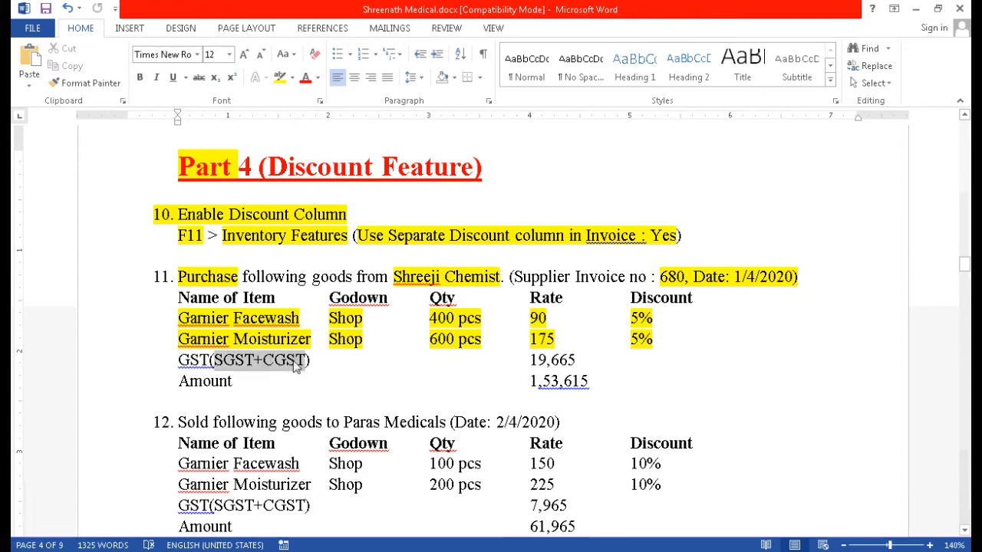
pyautogui.hotkey('alt', 'Tab')
pyautogui.write('Sg')
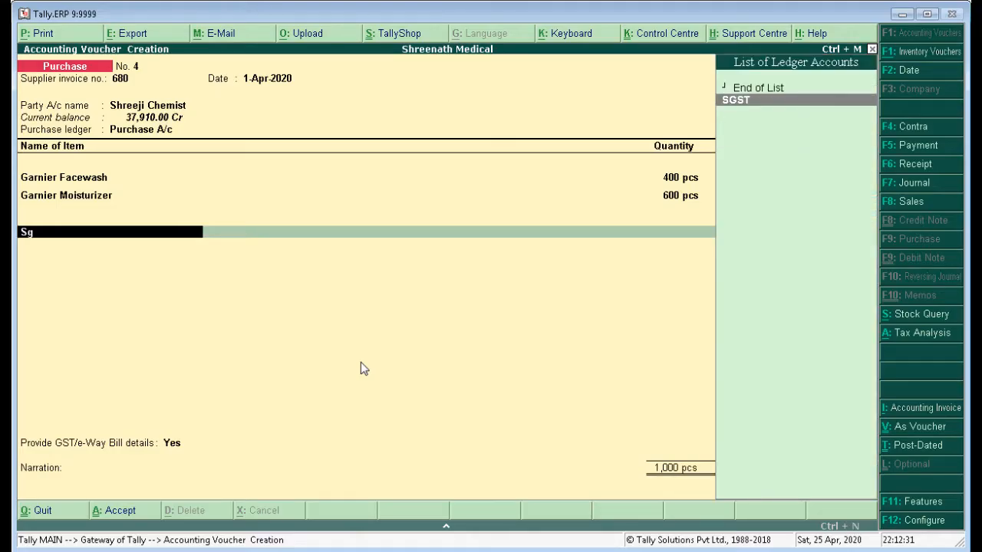
pyautogui.press('Return')
pyautogui.press('Return')
pyautogui.write('Cg')
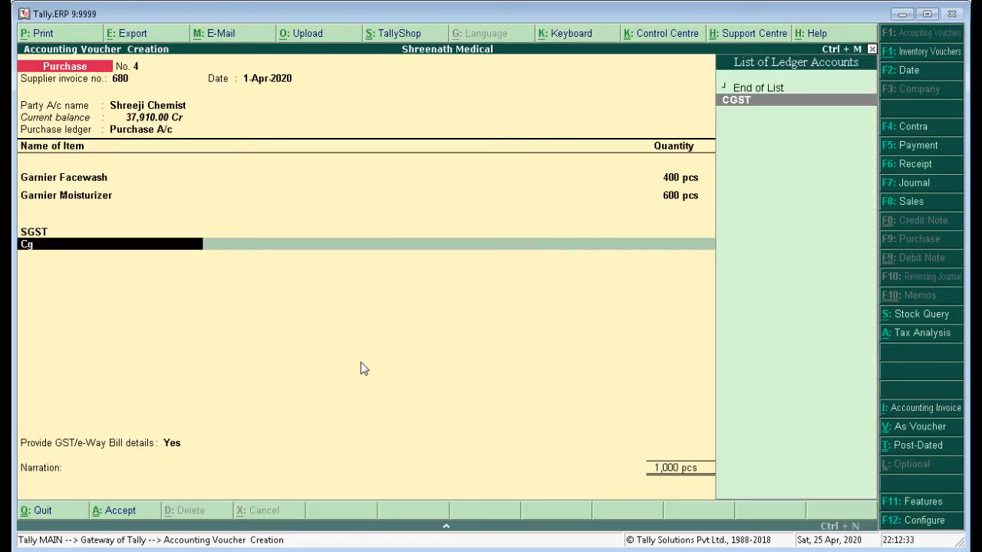
pyautogui.press('Return')
# Highlight the amount "1,53,615" under item 11 in Word, and save the purchase voucher in Tally.ERP 9 with GST/e-Way Bill details set to No.
pyautogui.hotkey('alt', 'Tab')
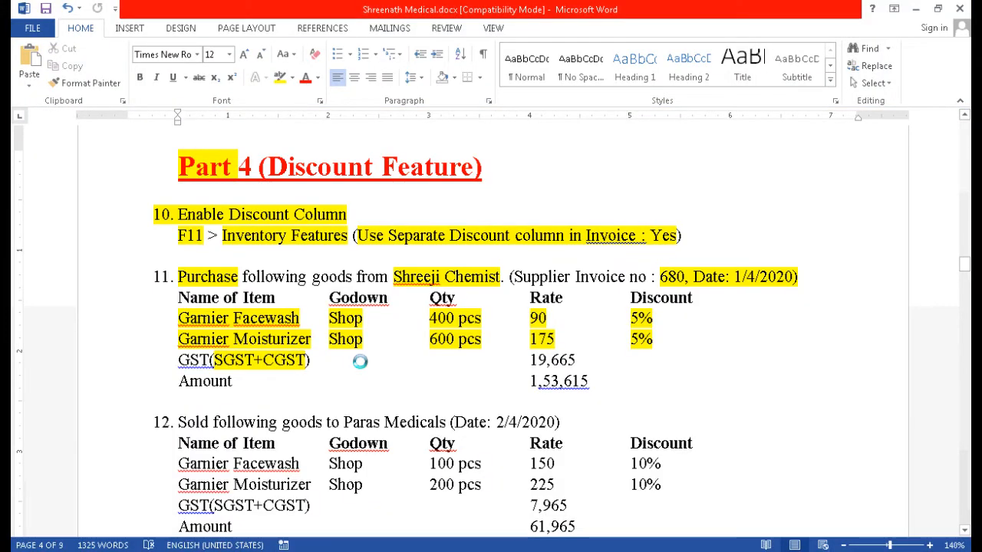
pyautogui.moveTo(530, 381); pyautogui.dragTo(589, 384)
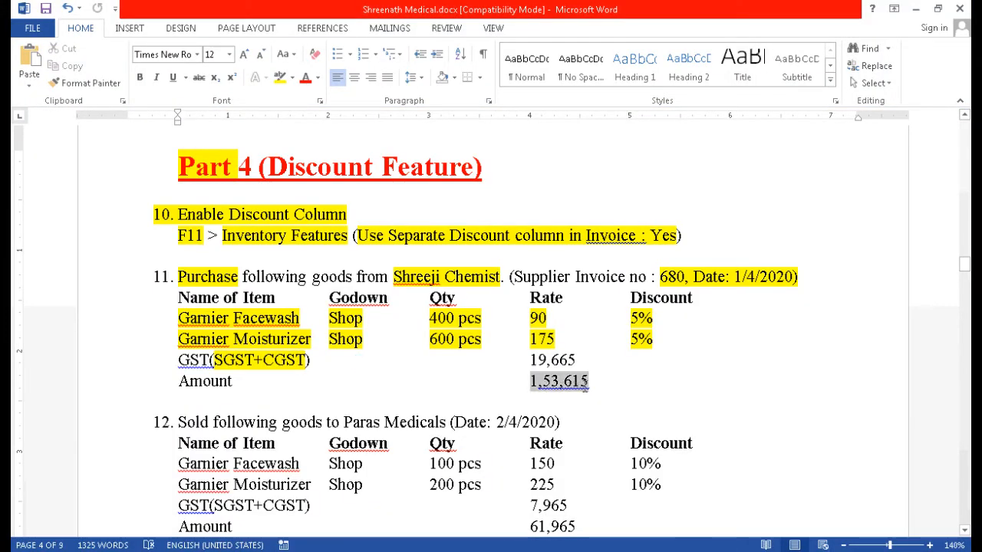
pyautogui.hotkey('alt', 'Tab')
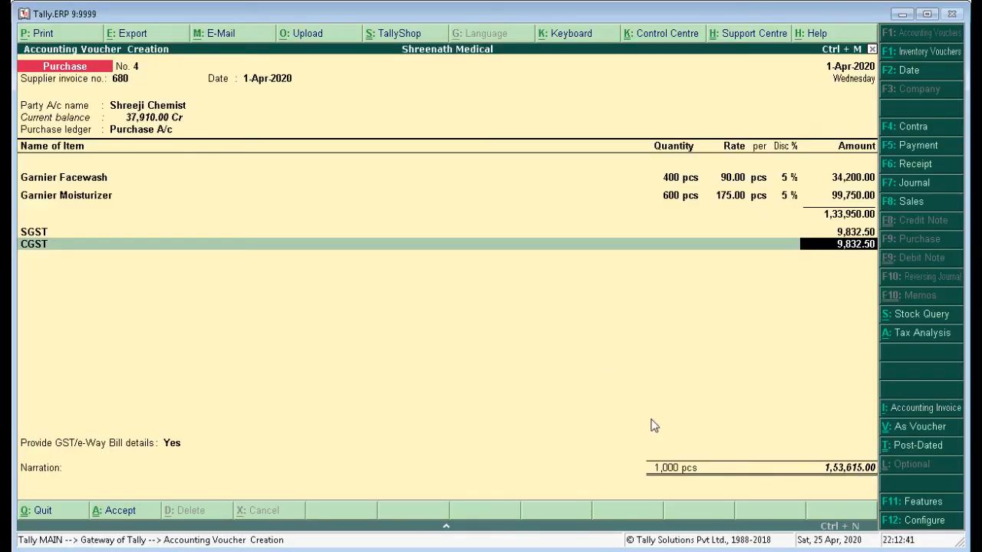
pyautogui.press('Return')
pyautogui.press('Return')
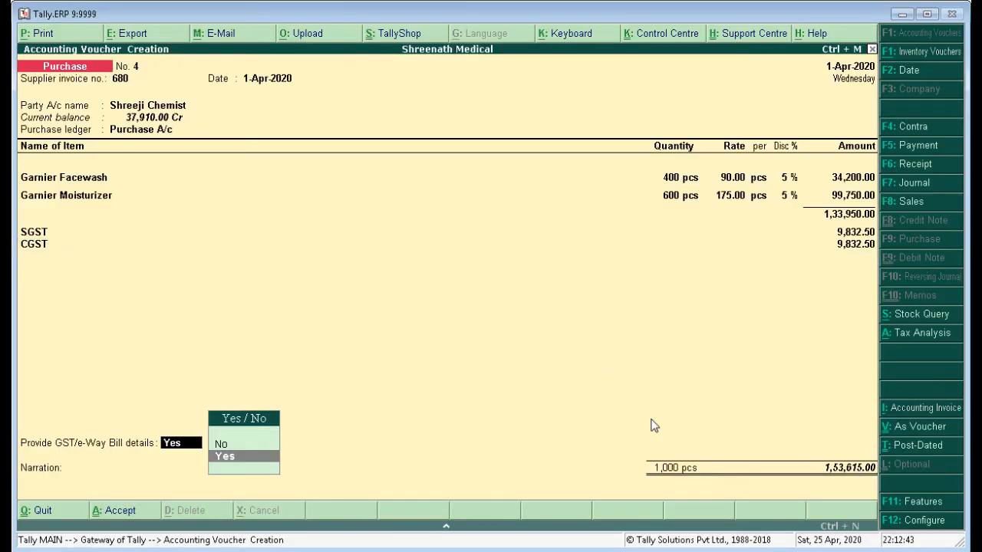
pyautogui.press('Down')
pyautogui.press('Return')
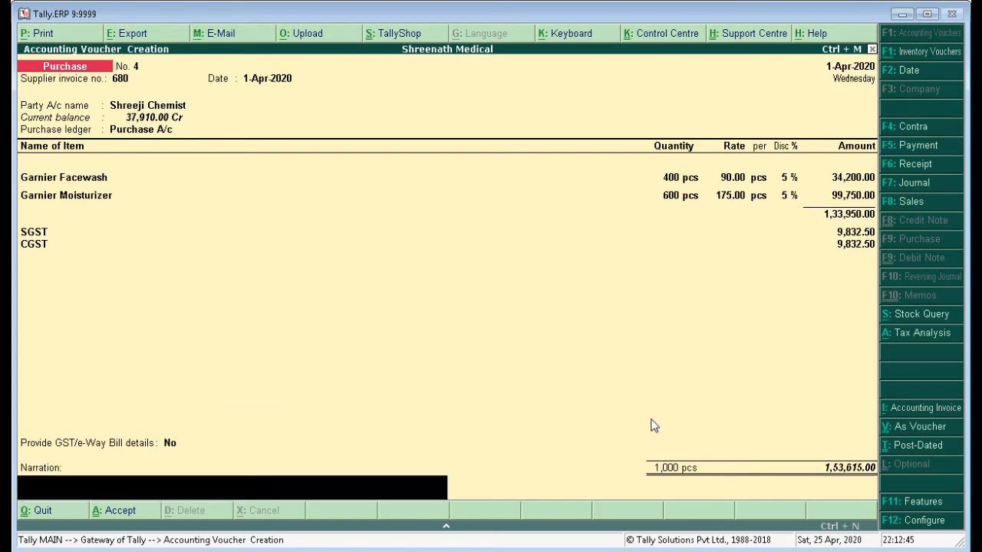
pyautogui.press('Return')
pyautogui.press('Return')
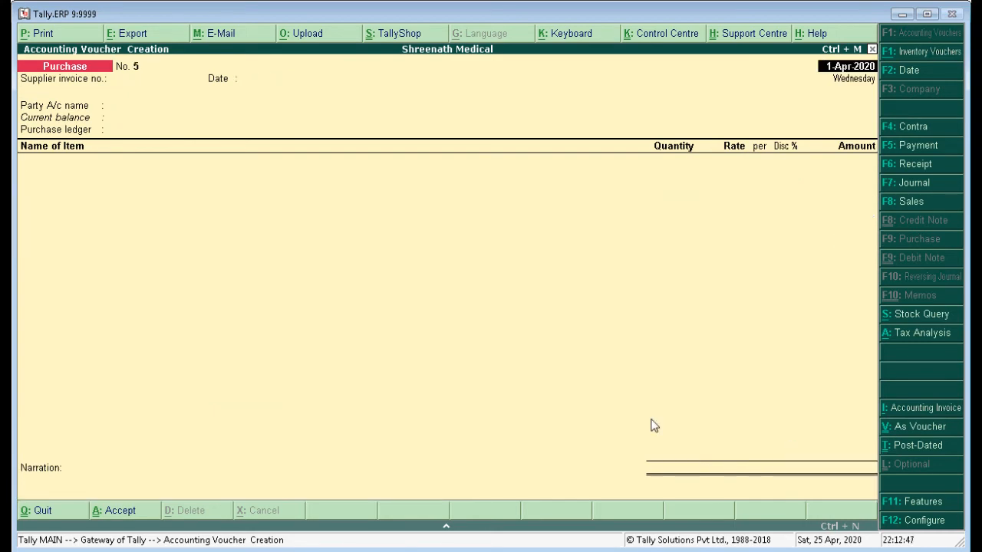
# Highlight "Sold" in item 12 in Word and switch the voucher entry to a Sales voucher in Tally.ERP 9.
pyautogui.hotkey('alt', 'Tab')
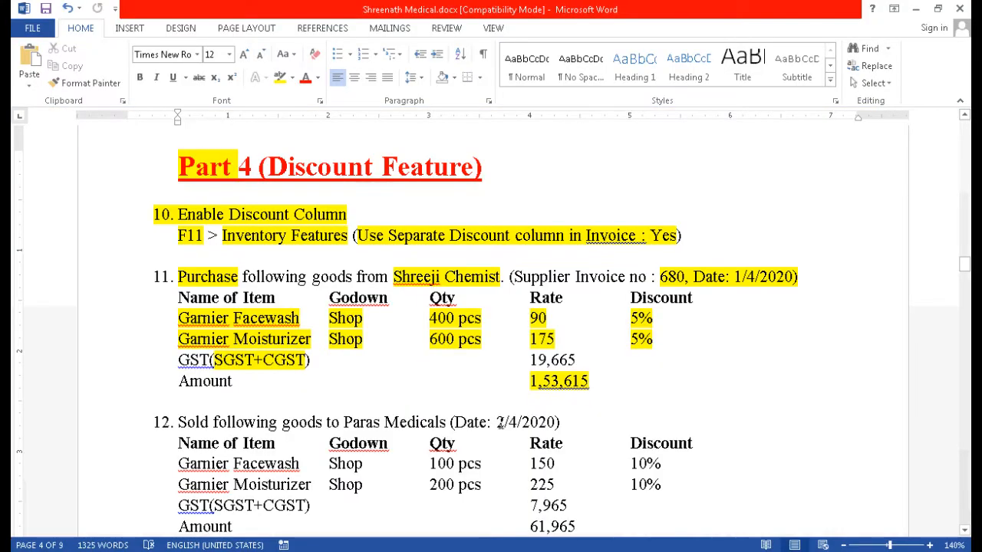
pyautogui.scroll(-3, 490, 407)
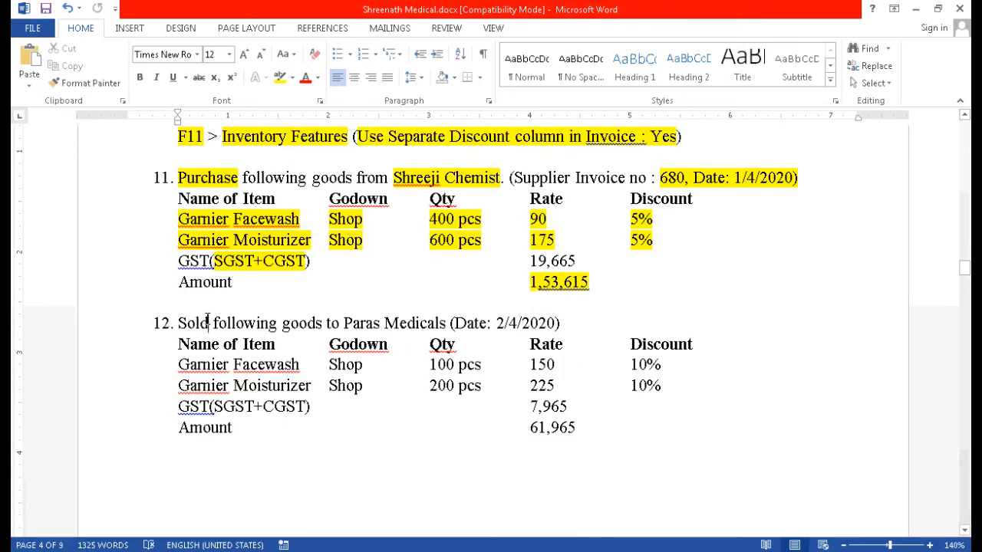
pyautogui.moveTo(207, 321); pyautogui.dragTo(177, 322)
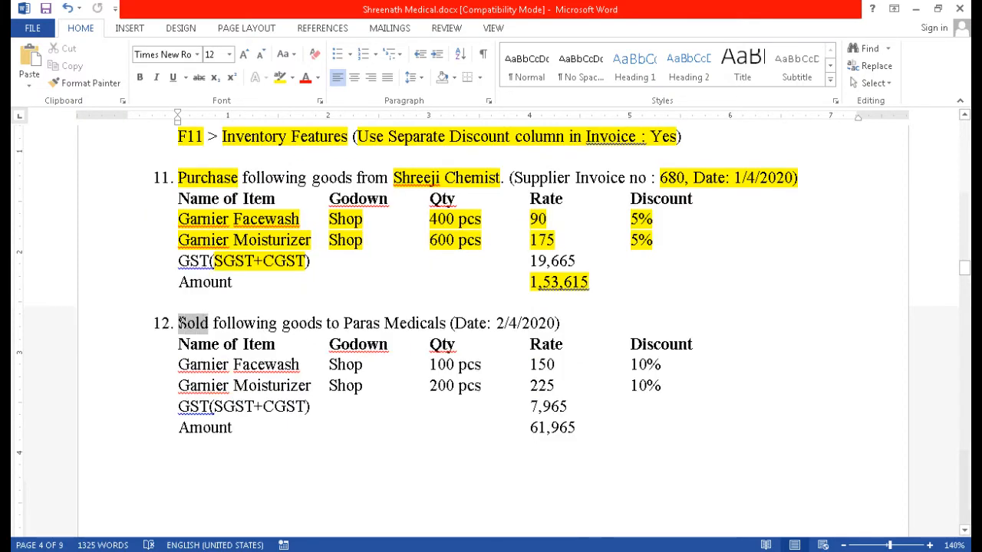
pyautogui.click(280, 78)
pyautogui.click(368, 421)
pyautogui.hotkey('alt', 'Tab')
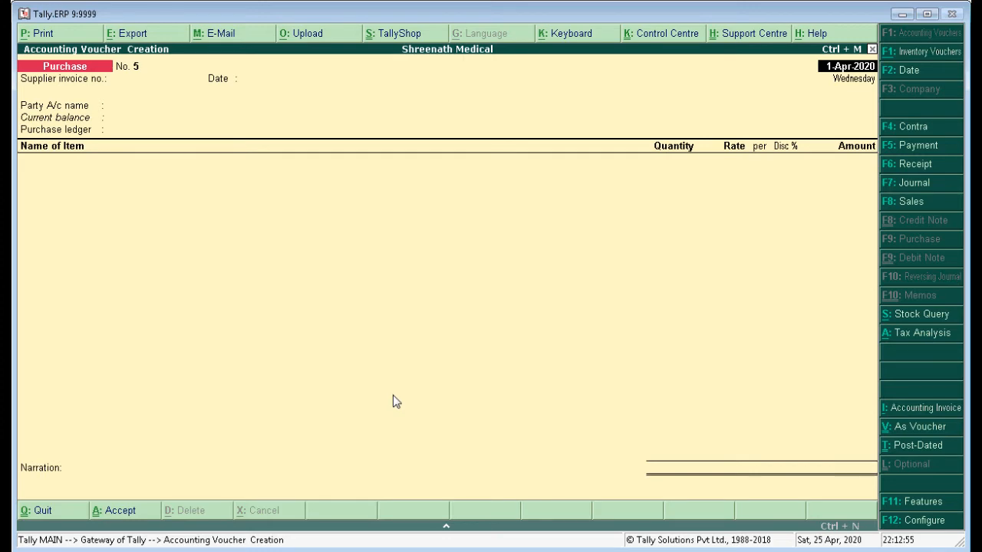
pyautogui.click(907, 202)
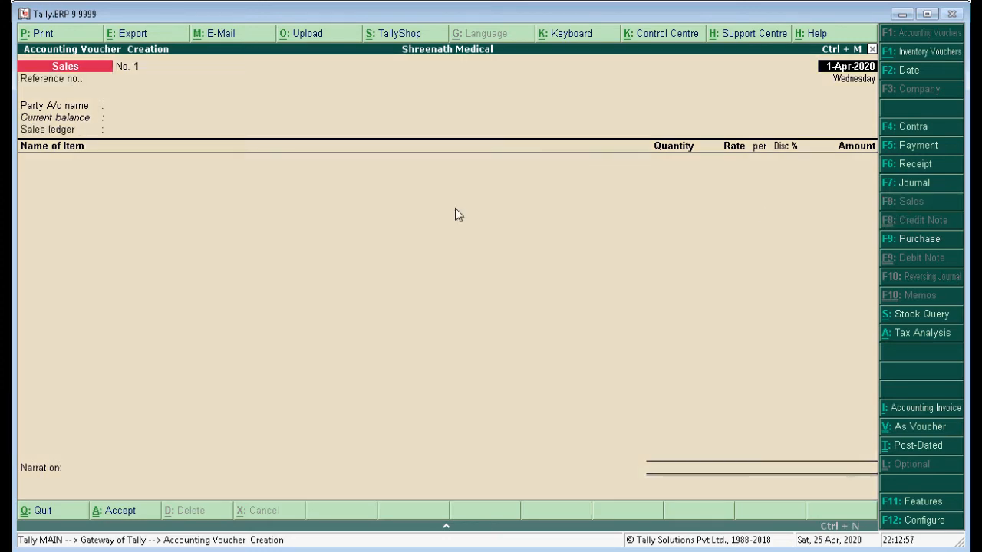
# Highlight the date "2/4/2020" in item 12 in Word and set the sales voucher's date to 2-4-2020 in Tally.ERP 9.
pyautogui.hotkey('alt', 'Tab')
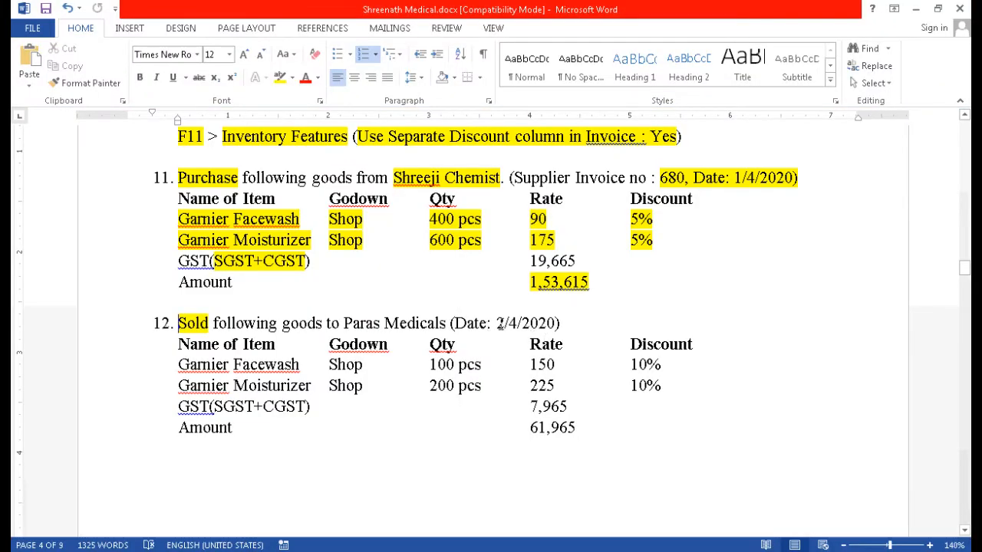
pyautogui.moveTo(497, 323); pyautogui.dragTo(555, 322)
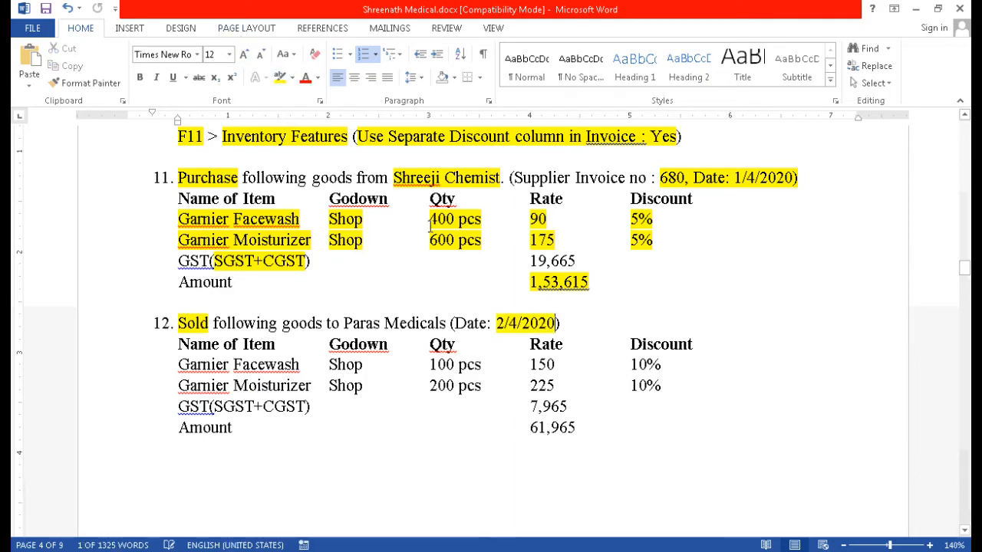
pyautogui.hotkey('alt', 'Tab')
pyautogui.press('F2')
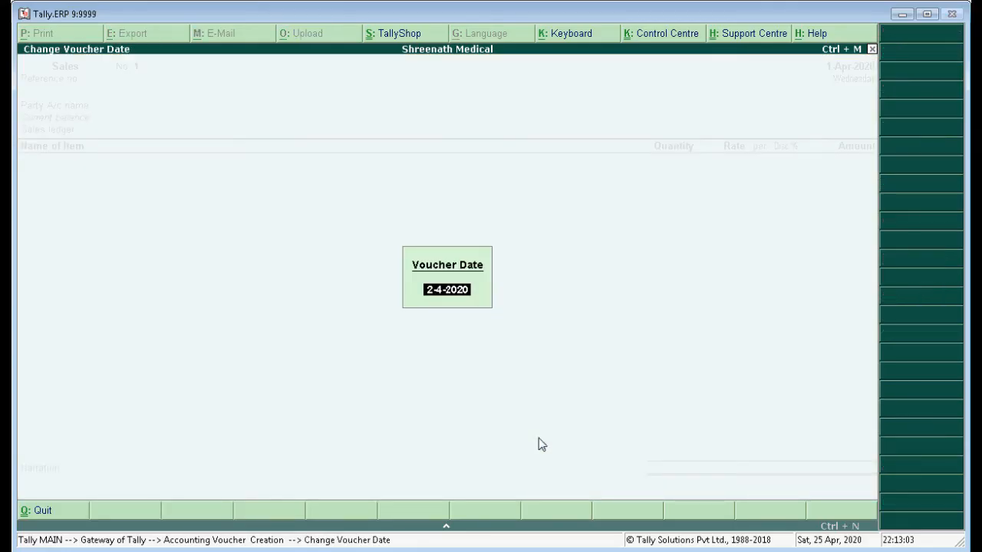
pyautogui.press('Return')
pyautogui.press('Return')
pyautogui.press('Return')
# Highlight "Paras Medicals" in item 12 in Word, and choose Paras Medicals as party and Sales A/c as sales ledger in Tally.ERP 9.
pyautogui.hotkey('alt', 'Tab')
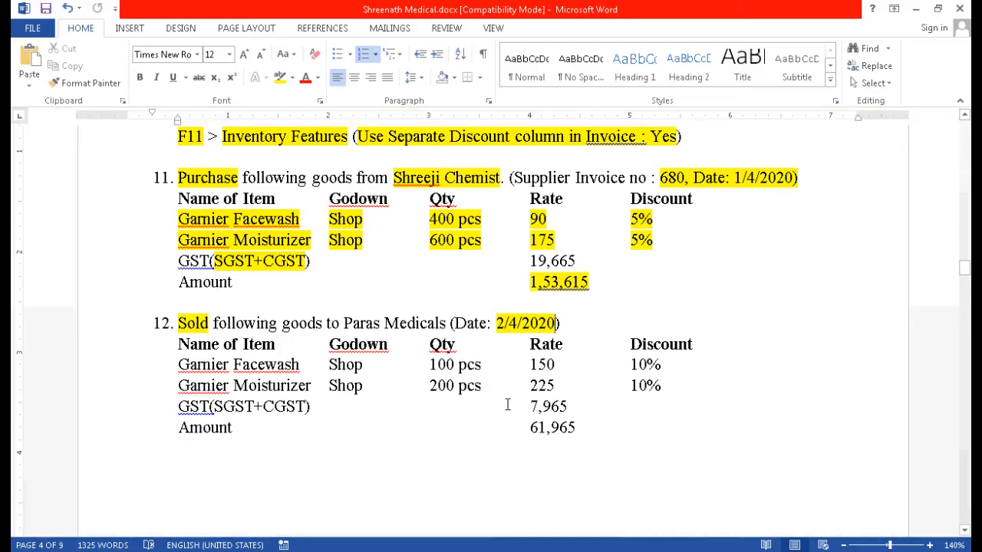
pyautogui.moveTo(345, 323); pyautogui.dragTo(448, 322)
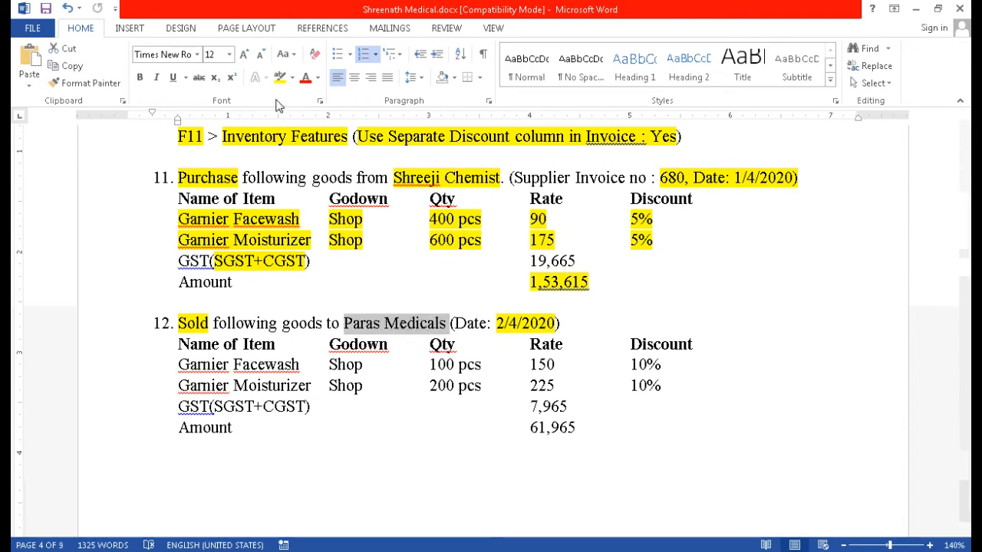
pyautogui.hotkey('alt', 'Tab')
pyautogui.write('Para')
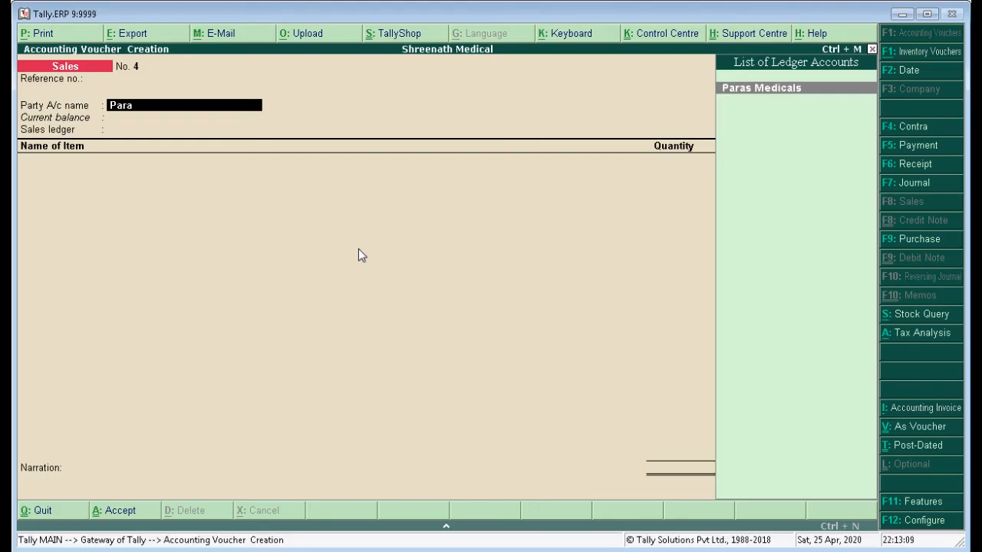
pyautogui.press('Return')
pyautogui.press('Return')
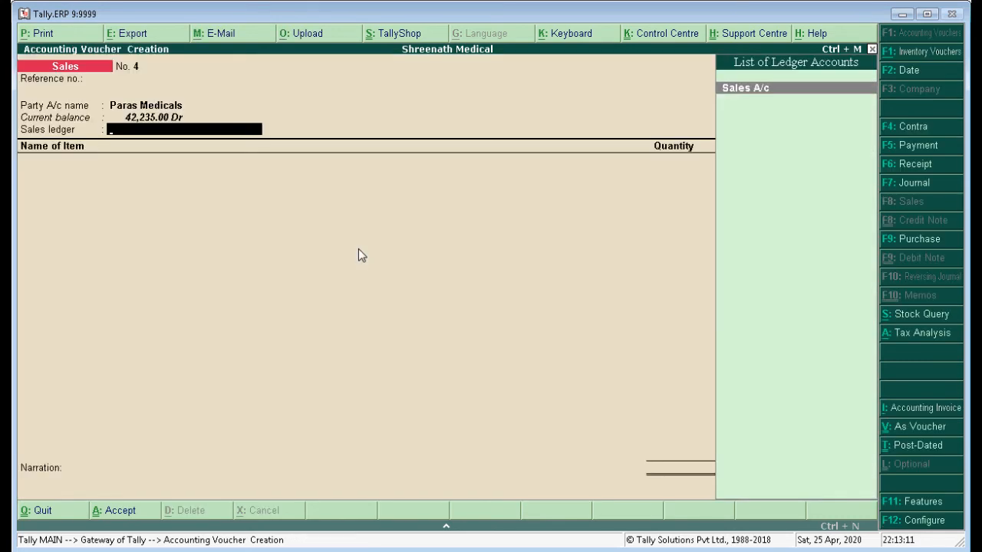
pyautogui.press('Return')
# Highlight "Garnier Facewash" under item 12 in Word and add Garnier Facewash as an item of the sales voucher in Tally.ERP 9.
pyautogui.hotkey('alt', 'Tab')
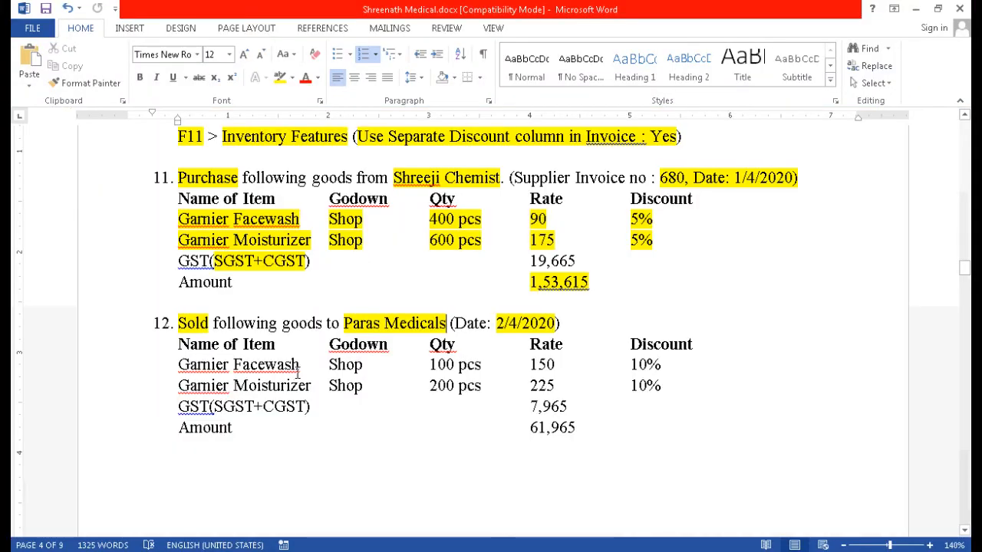
pyautogui.moveTo(298, 368); pyautogui.dragTo(201, 361)
pyautogui.click(280, 77)
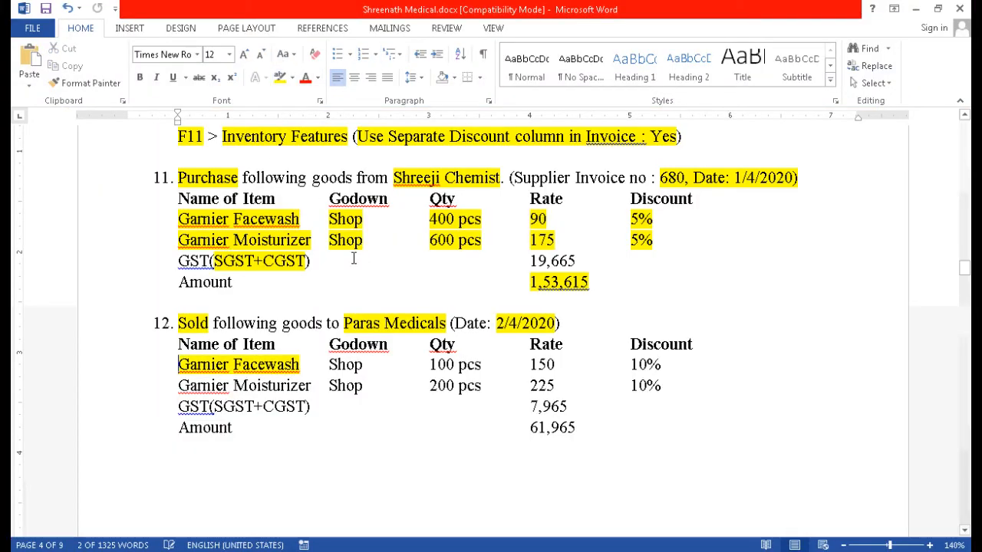
pyautogui.hotkey('alt', 'Tab')
pyautogui.write('G')
pyautogui.press('Return')
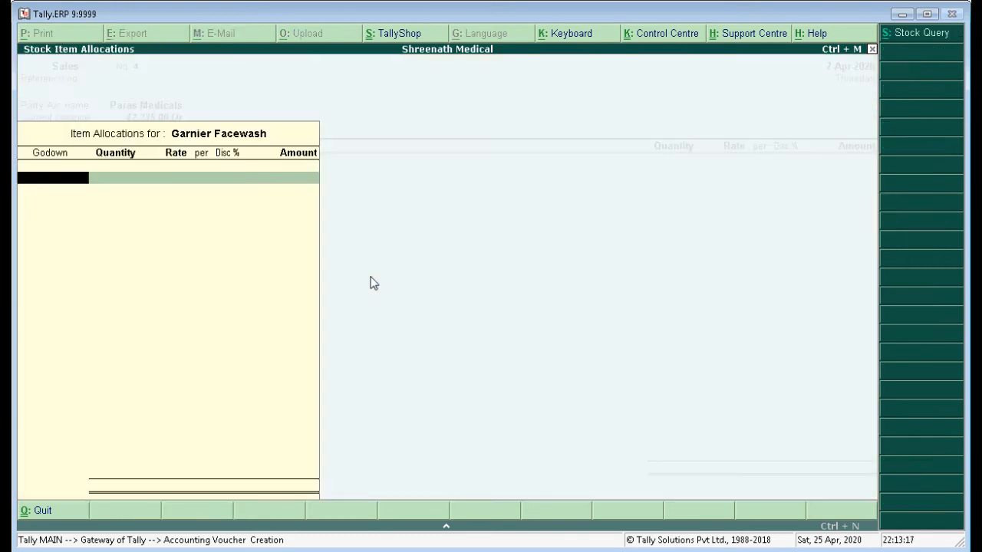
# Highlight "Shop" in item 12's Garnier Facewash row in Word and choose the Shop godown for the item in Tally.ERP 9.
pyautogui.hotkey('alt', 'Tab')
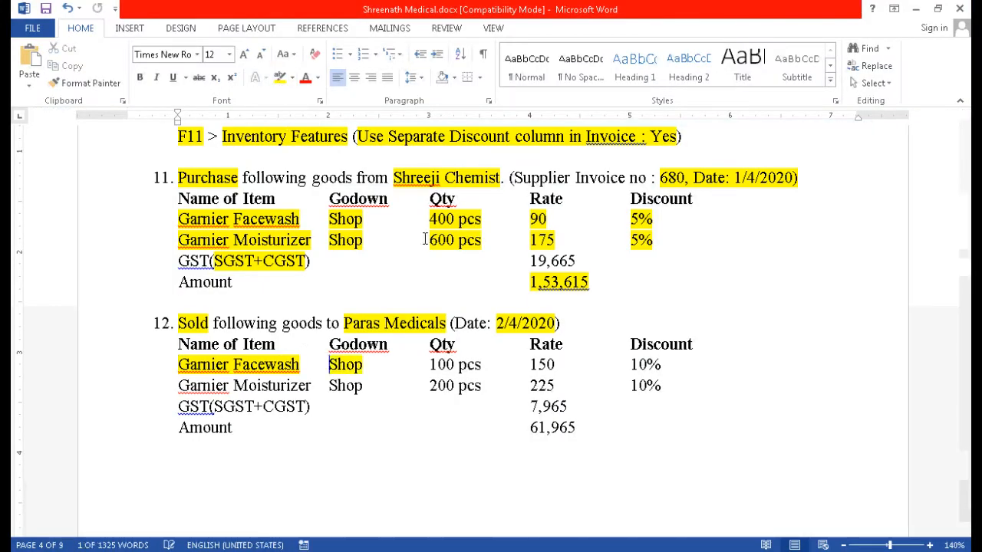
pyautogui.hotkey('alt', 'Tab')
pyautogui.write('sh')
pyautogui.press('Return')
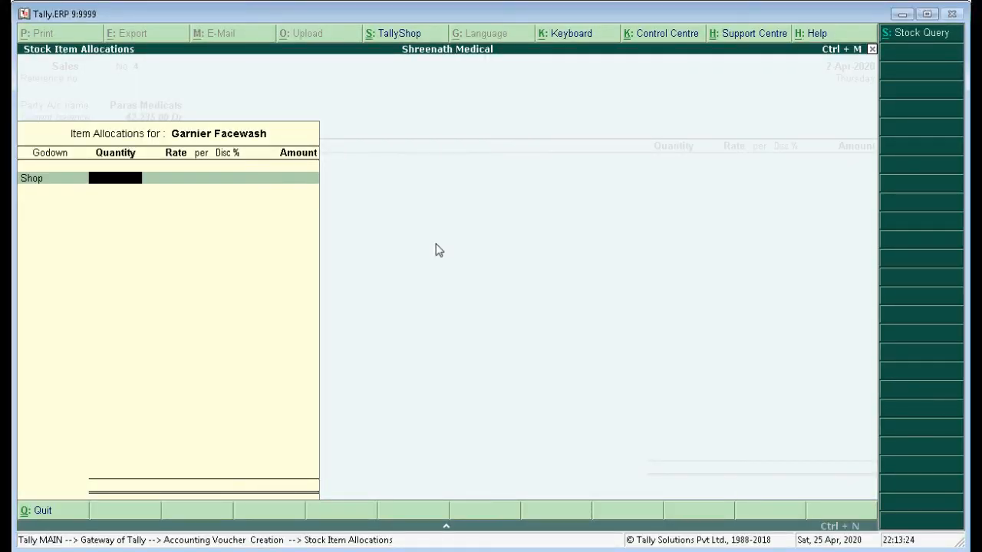
# Highlight "100 pcs" in item 12's Garnier Facewash row in Word and enter quantity 100 for it in Tally.ERP 9.
pyautogui.hotkey('alt', 'Tab')
pyautogui.moveTo(430, 365); pyautogui.dragTo(481, 366)
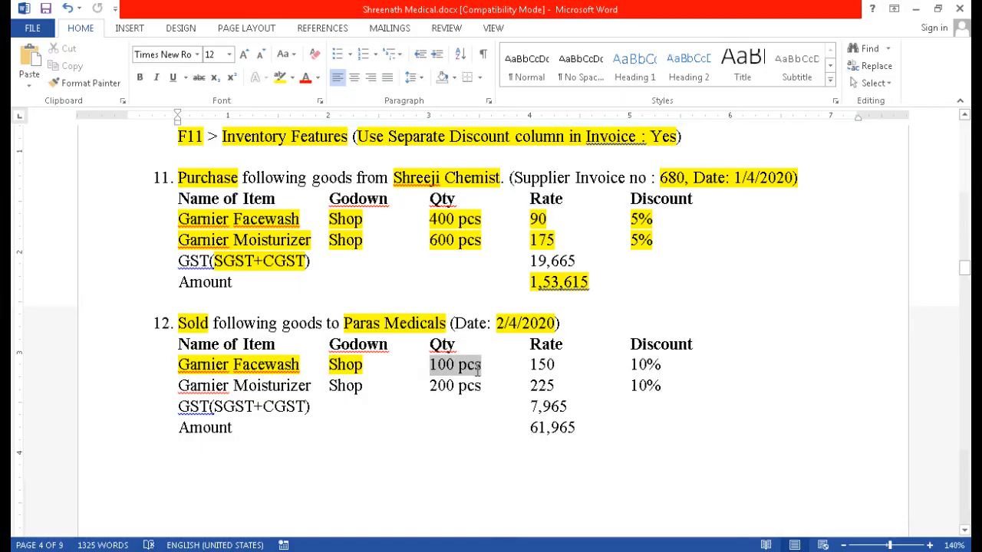
pyautogui.click(280, 76)
pyautogui.hotkey('alt', 'Tab')
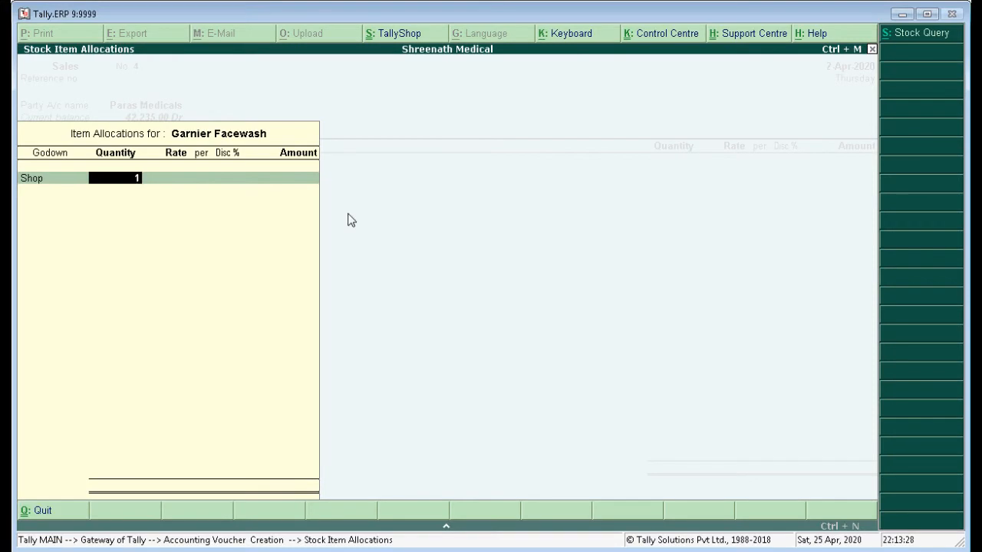
pyautogui.press('Return')
# Highlight the rate "150" in item 12's Garnier Facewash row in Word and set the item's rate to 150 in Tally.ERP 9.
pyautogui.hotkey('alt', 'Tab')
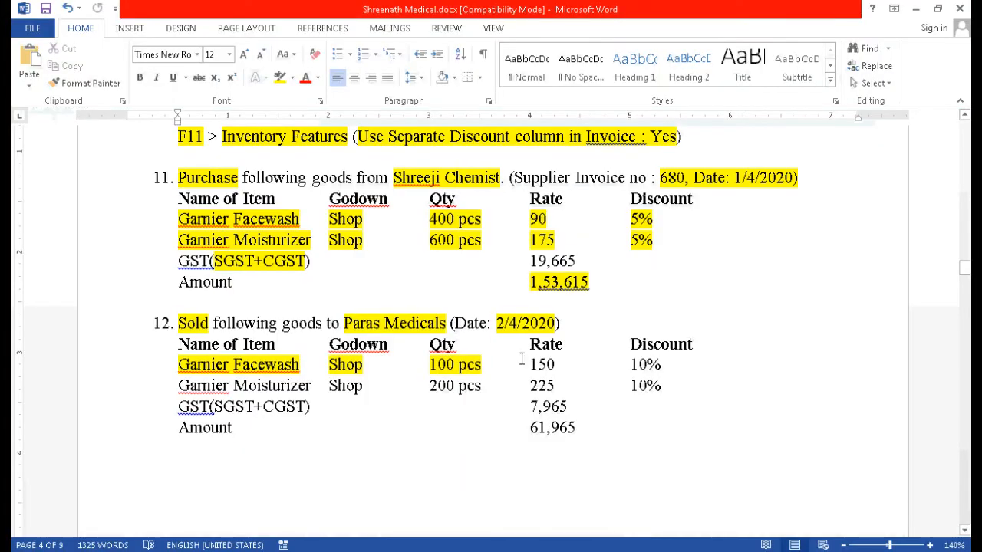
pyautogui.moveTo(528, 365); pyautogui.dragTo(555, 364)
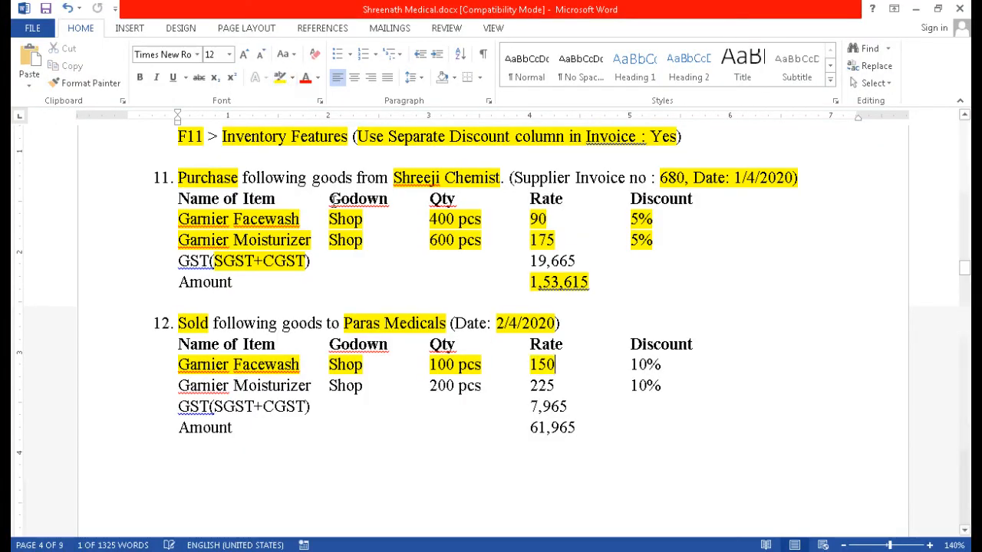
pyautogui.hotkey('alt', 'Tab')
pyautogui.write('1')
pyautogui.press('Return')
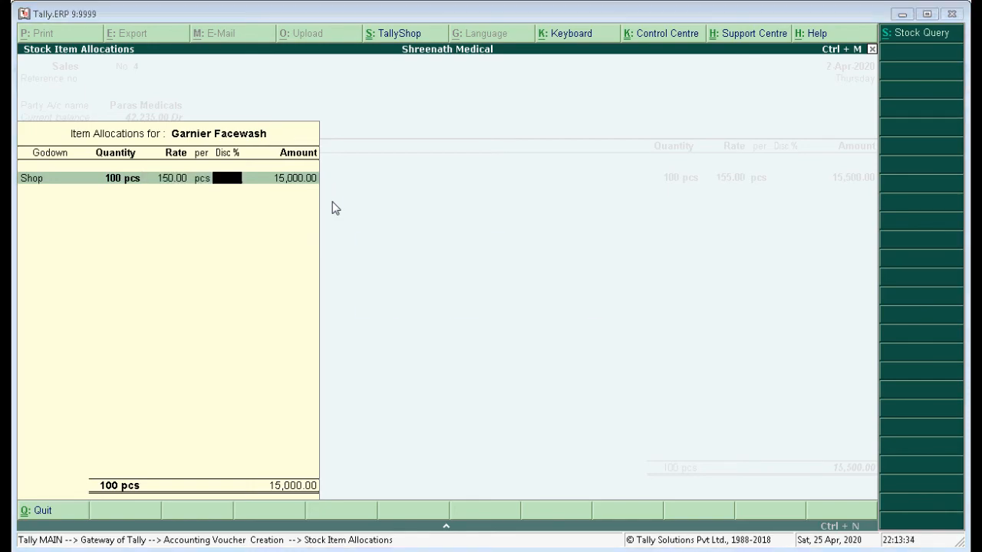
# Highlight "10%" in item 12's Garnier Facewash row in Word, and complete the item's allocation with a 10% discount in Tally.ERP 9.
pyautogui.hotkey('alt', 'Tab')
pyautogui.moveTo(632, 365); pyautogui.dragTo(661, 365)
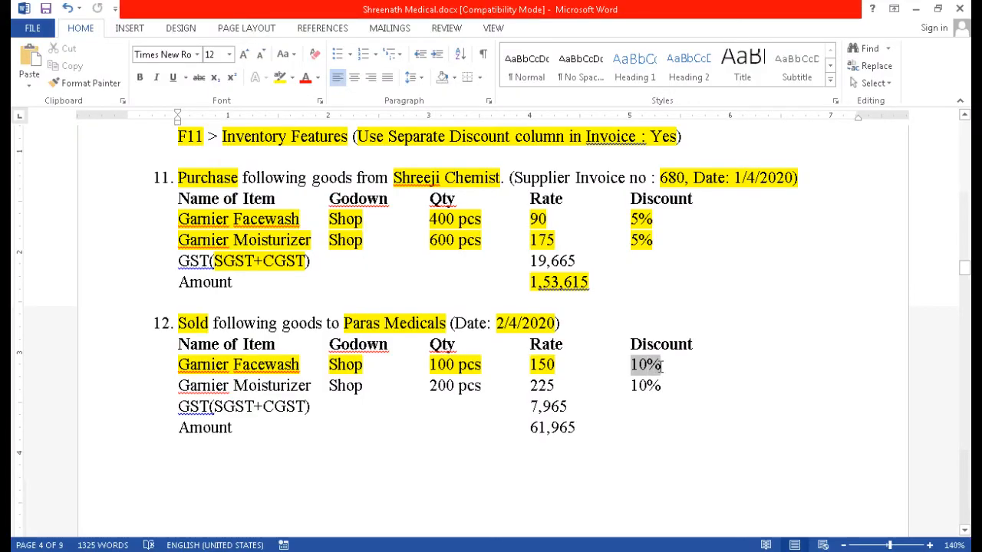
pyautogui.click(280, 77)
pyautogui.hotkey('alt', 'Tab')
pyautogui.write('10')
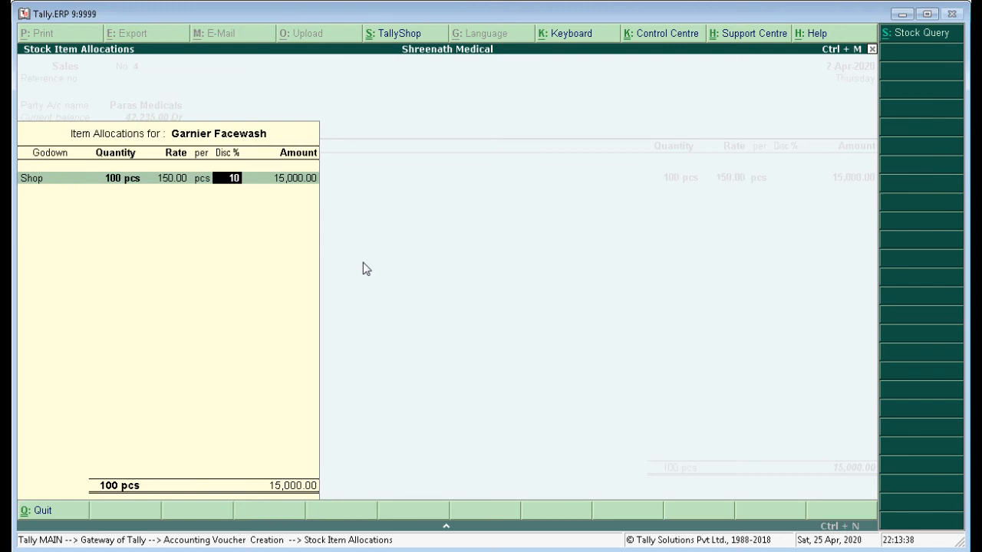
pyautogui.press('Return')
pyautogui.press('Return')
pyautogui.press('Return')
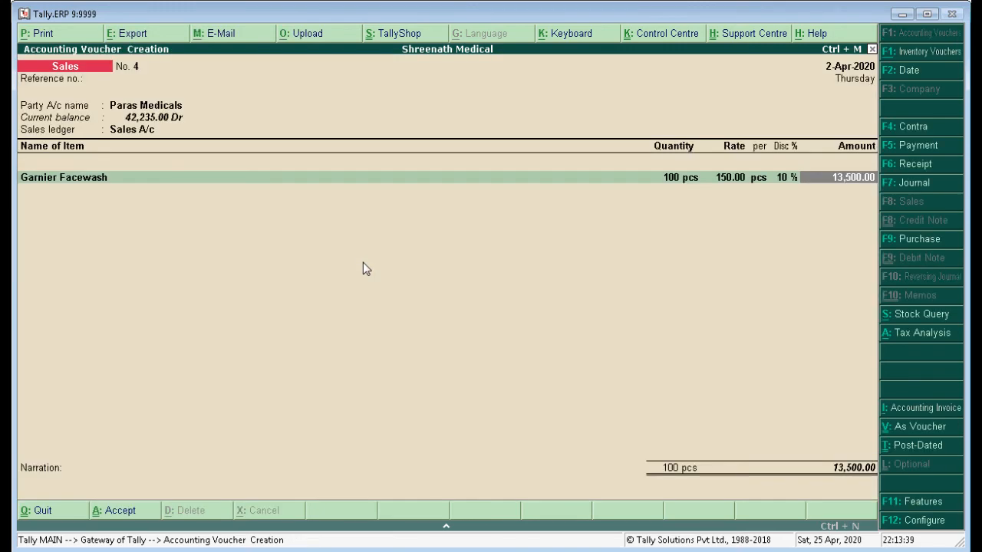
pyautogui.press('Return')
# Highlight "Garnier Moisturizer" under item 12 in Word, add Garnier Moisturizer to the sales voucher in Tally.ERP 9, and return to Word.
pyautogui.hotkey('alt', 'Tab')
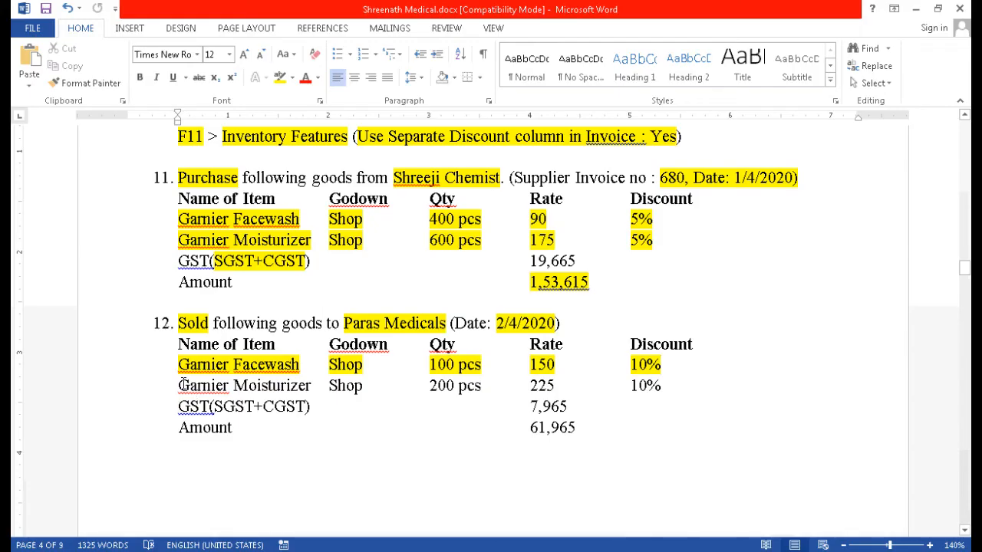
pyautogui.moveTo(178, 386); pyautogui.dragTo(311, 386)
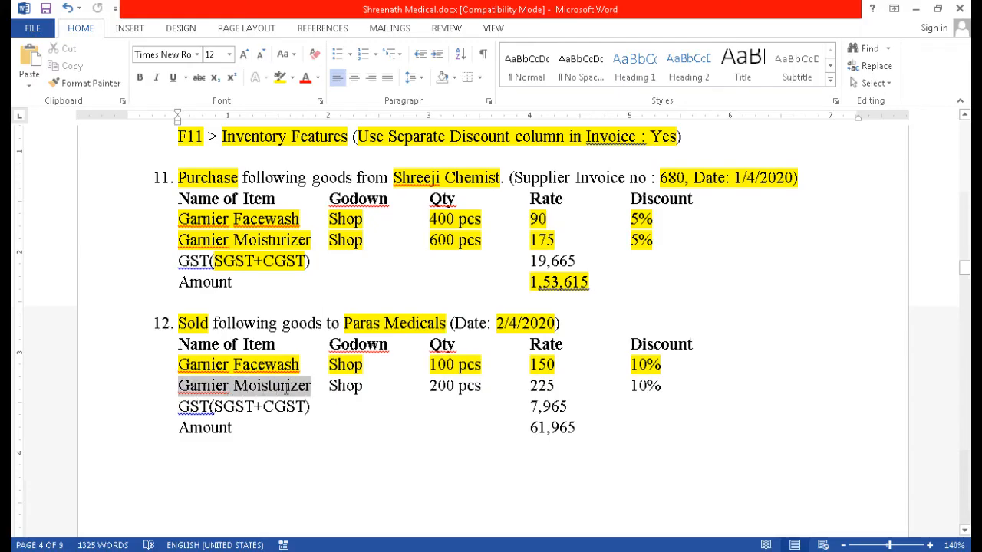
pyautogui.click(280, 77)
pyautogui.hotkey('alt', 'Tab')
pyautogui.write('Ga')
pyautogui.press('Down')
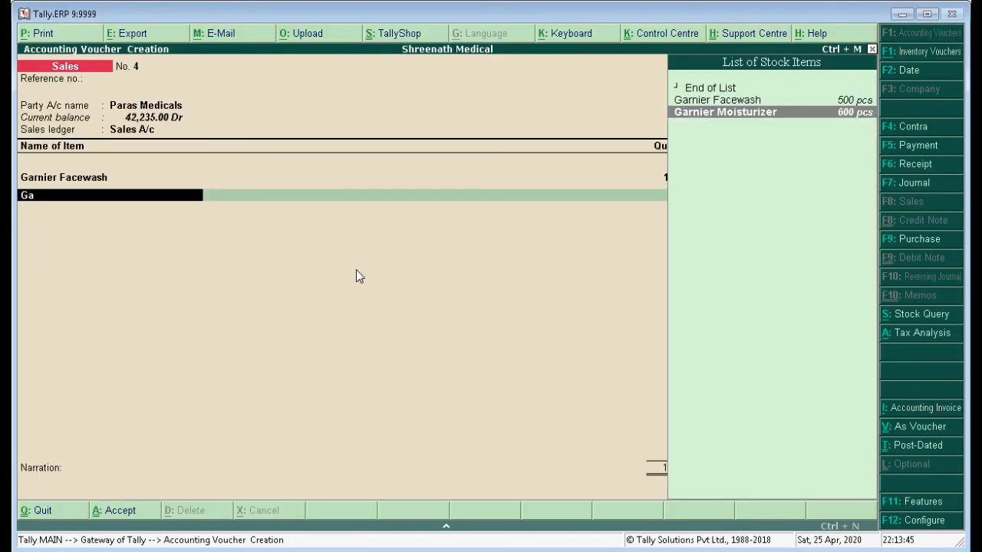
pyautogui.press('Return')
pyautogui.hotkey('alt', 'Tab')
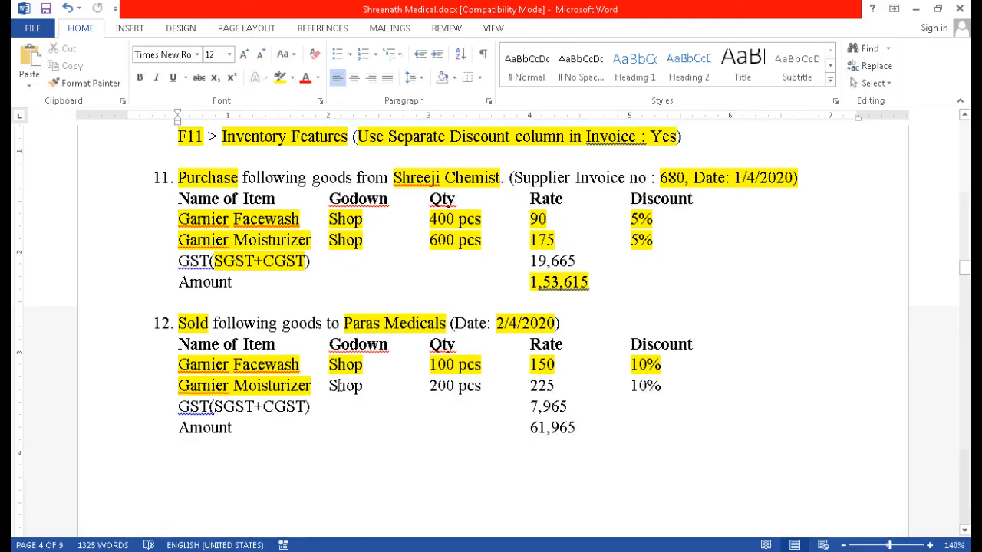
# Highlight "Shop" in item 12's Garnier Moisturizer row in Word and choose the Shop godown for it in Tally.ERP 9.
pyautogui.moveTo(328, 386); pyautogui.dragTo(357, 386)
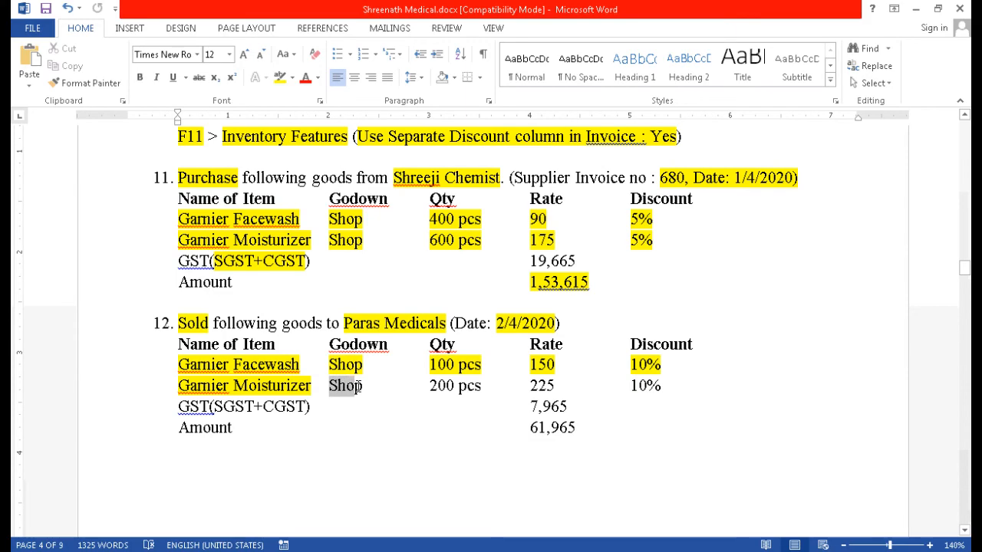
pyautogui.click(280, 77)
pyautogui.hotkey('alt', 'Tab')
pyautogui.write('Sh')
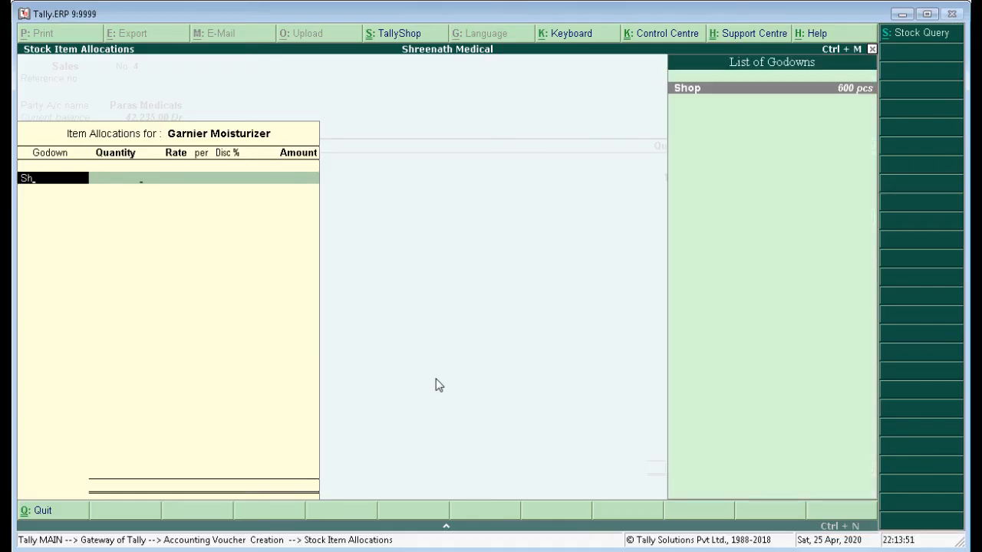
pyautogui.press('Return')
# Highlight "200 pcs" in item 12's Garnier Moisturizer row in Word and enter quantity 200 for it in Tally.ERP 9.
pyautogui.hotkey('alt', 'Tab')
pyautogui.moveTo(432, 389); pyautogui.dragTo(481, 386)
pyautogui.click(280, 77)
pyautogui.hotkey('alt', 'Tab')
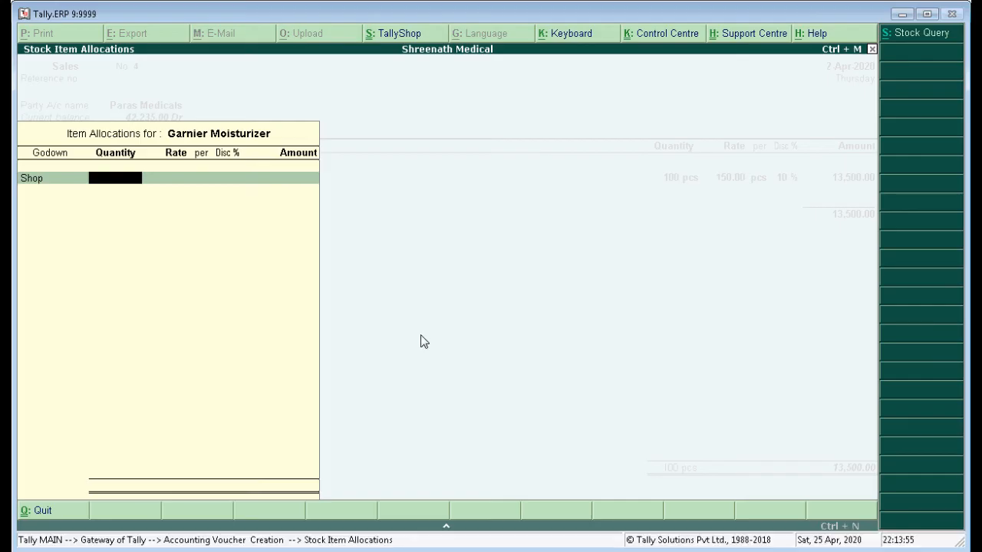
pyautogui.write('200')
pyautogui.press('Return')
# Highlight the rate "225" in item 12's Garnier Moisturizer row in Word and set the item's rate to 225 in Tally.ERP 9.
pyautogui.hotkey('alt', 'Tab')
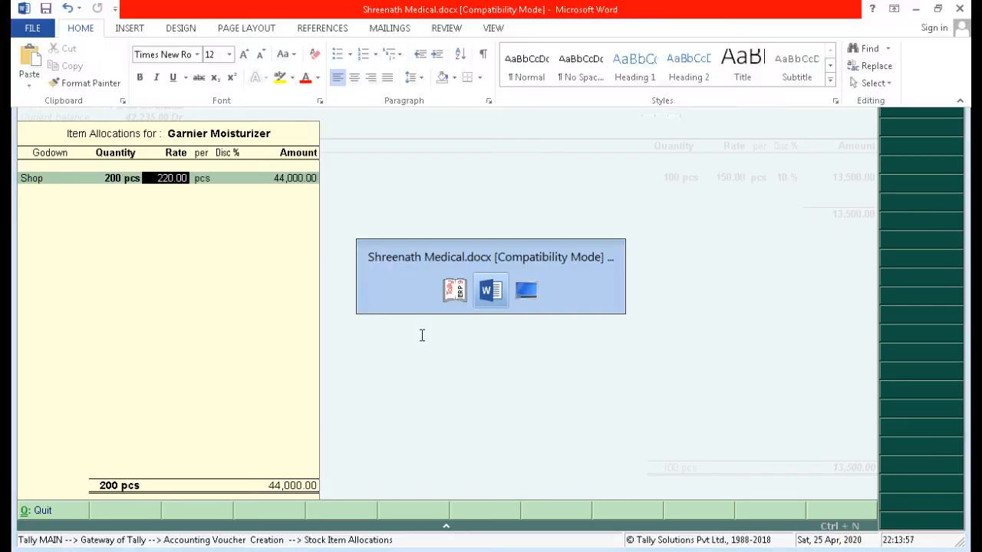
pyautogui.moveTo(535, 385)
pyautogui.mouseDown()
pyautogui.moveTo(555, 388)
pyautogui.moveTo(531, 388)
pyautogui.mouseUp()
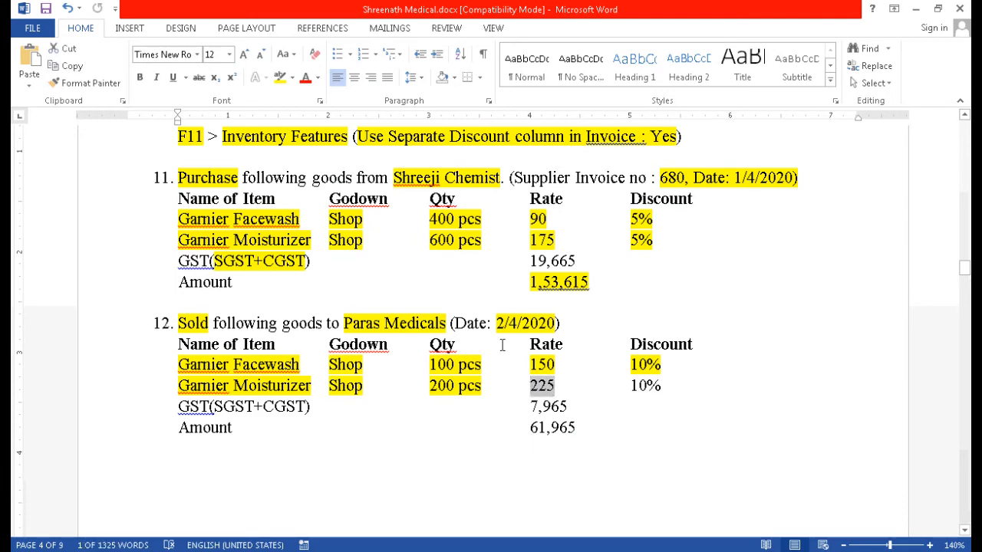
pyautogui.click(280, 76)
pyautogui.hotkey('alt', 'Tab')
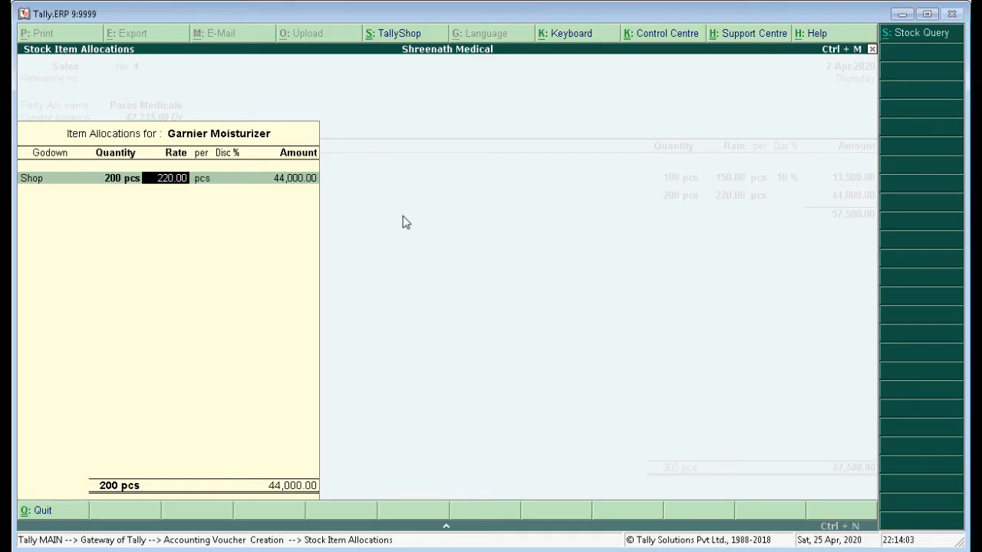
pyautogui.write('225')
pyautogui.press('Return')
# Check the Garnier Moisturizer discount in Word and complete the item's allocation with a 10% discount in Tally.ERP 9.
pyautogui.hotkey('alt', 'Tab')
pyautogui.hotkey('alt', 'Tab')
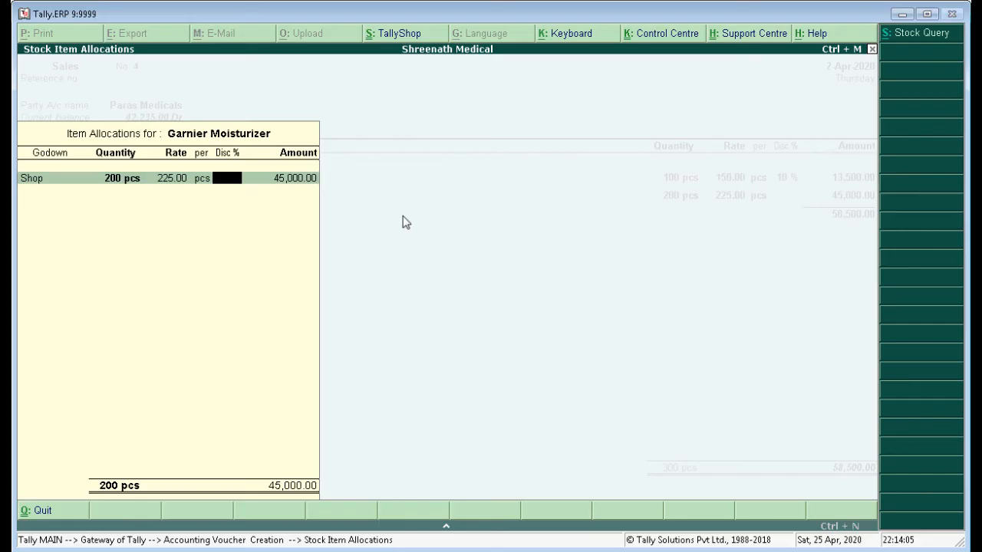
pyautogui.write('10')
pyautogui.press('Return')
# Finish the item list and add the SGST and CGST ledgers to the Paras Medicals sales voucher.
pyautogui.press('Return')
pyautogui.press('Return')
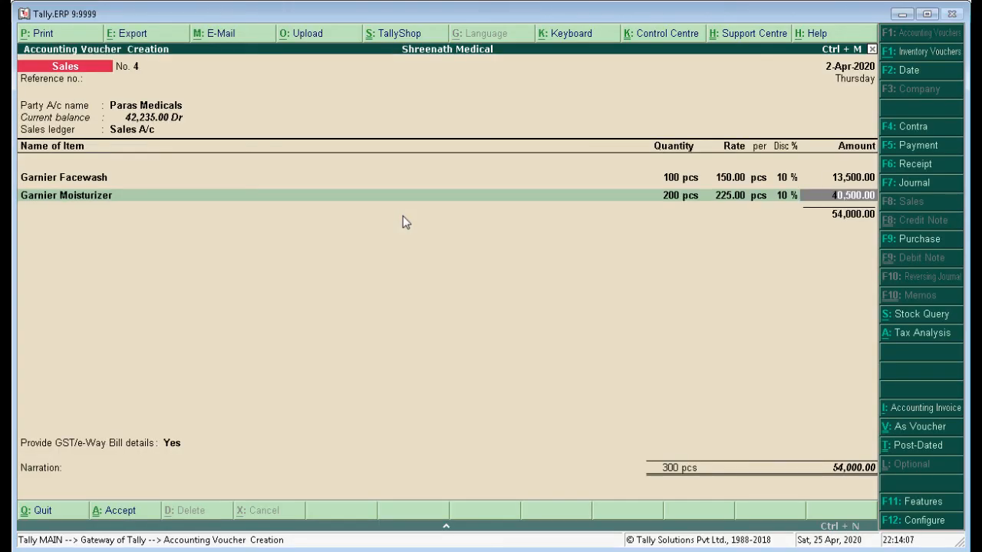
pyautogui.press('Return')
pyautogui.press('Return')
pyautogui.write('Sgs')
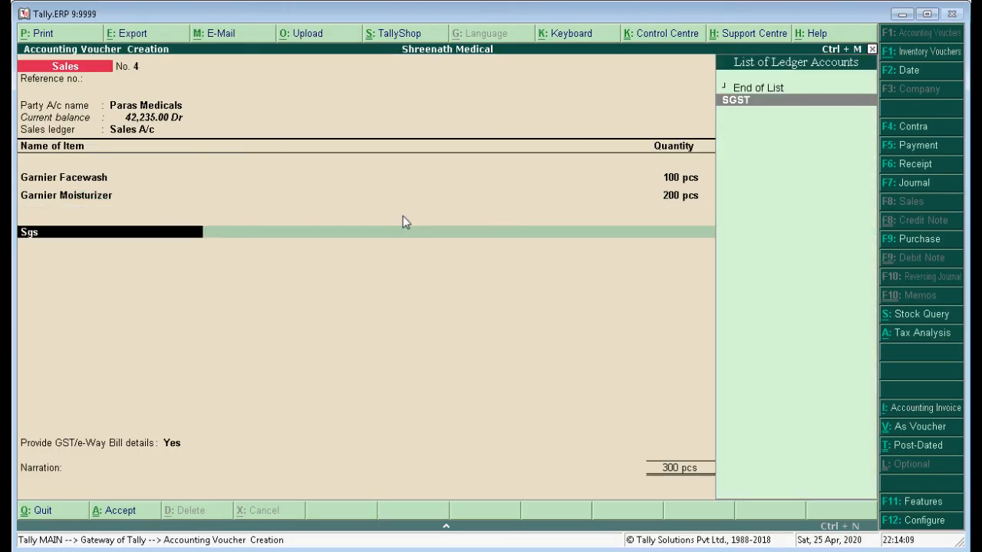
pyautogui.press('Return')
pyautogui.press('Return')
pyautogui.write('c')
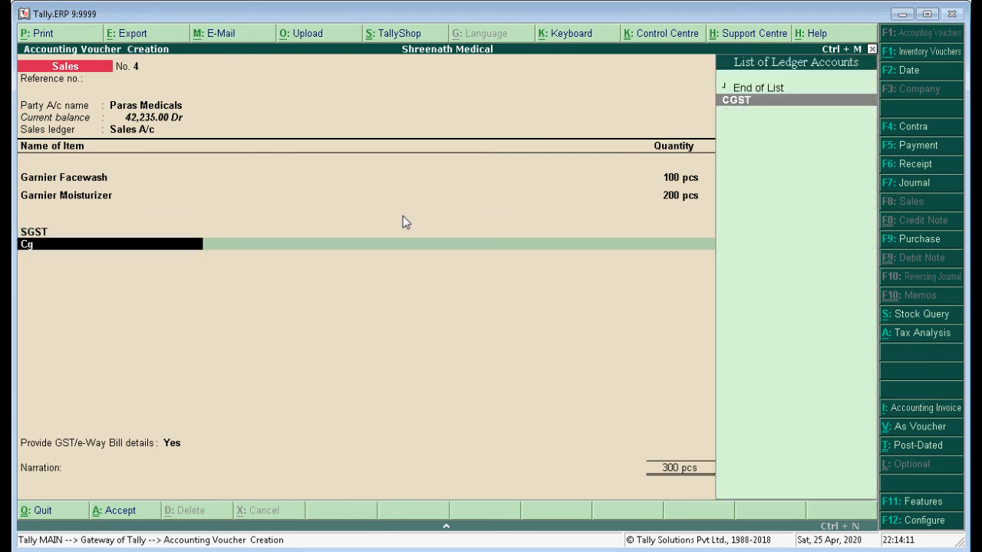
pyautogui.press('Return')
pyautogui.press('Return')
# Set the sales voucher's GST/e-Way Bill details option to No, and highlight item 12's amount "61,965" in Word.
pyautogui.press('Return')
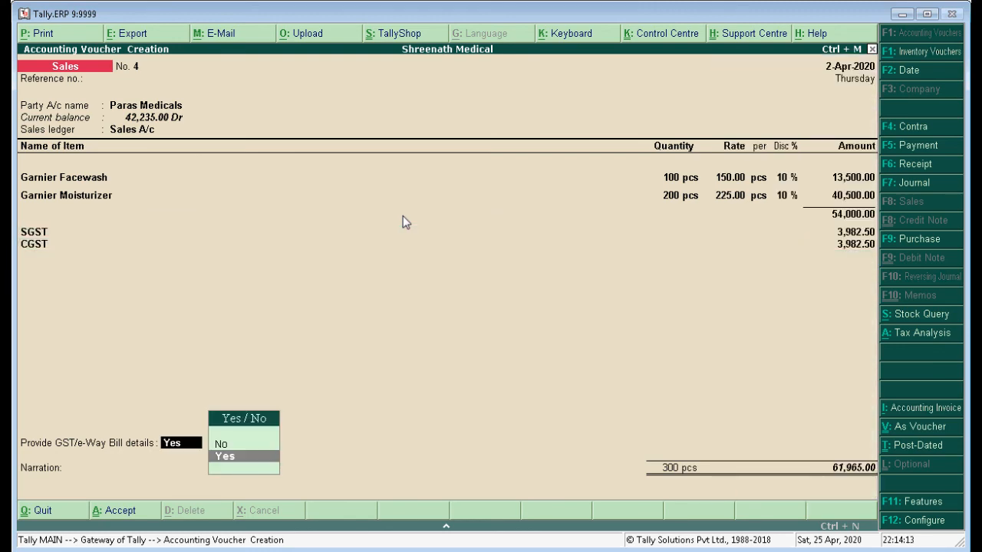
pyautogui.press('Up')
pyautogui.press('Return')
pyautogui.hotkey('alt', 'Tab')
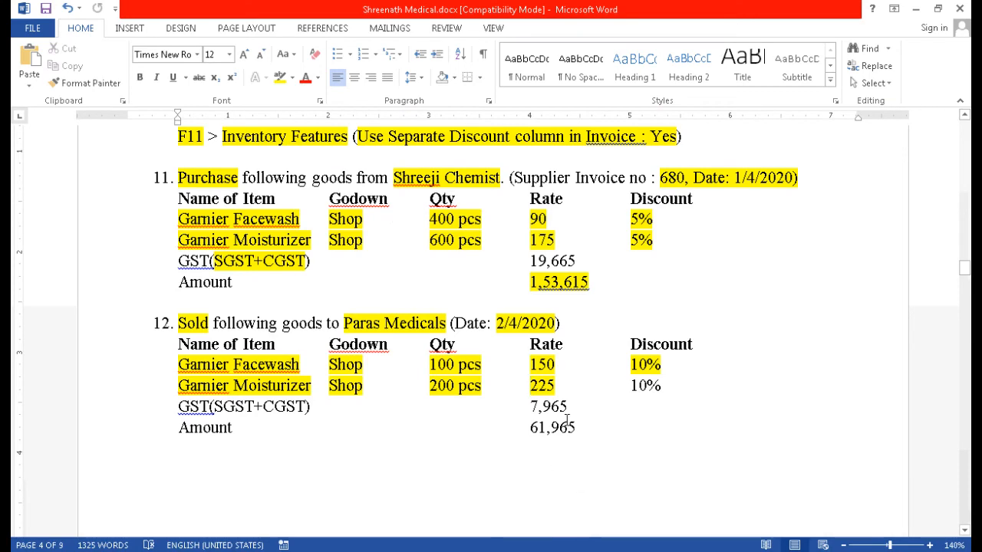
pyautogui.moveTo(577, 428); pyautogui.dragTo(529, 428)
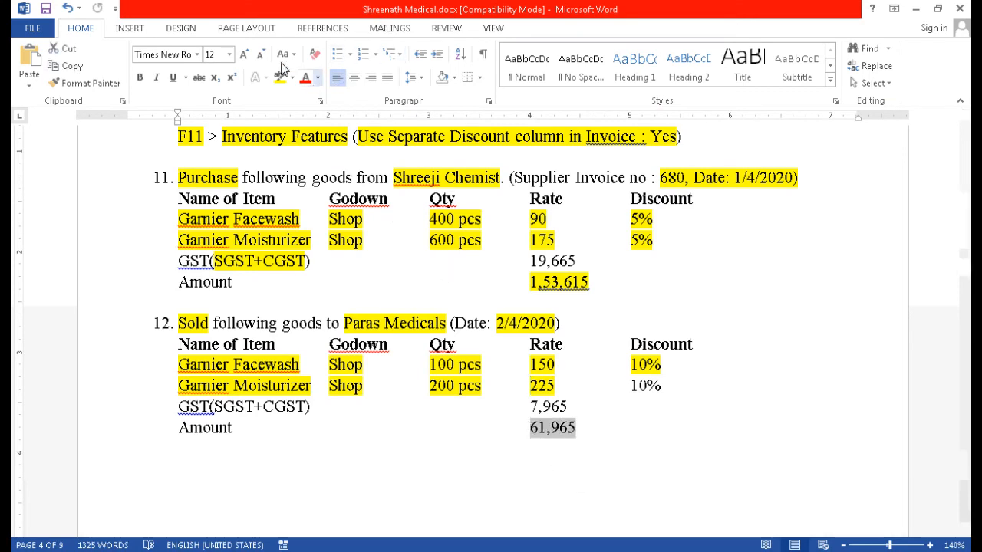
pyautogui.click(279, 77)
# Accept the sales voucher in Tally.ERP 9 without a narration and leave voucher entry for the Gateway of Tally.
pyautogui.hotkey('alt', 'Tab')
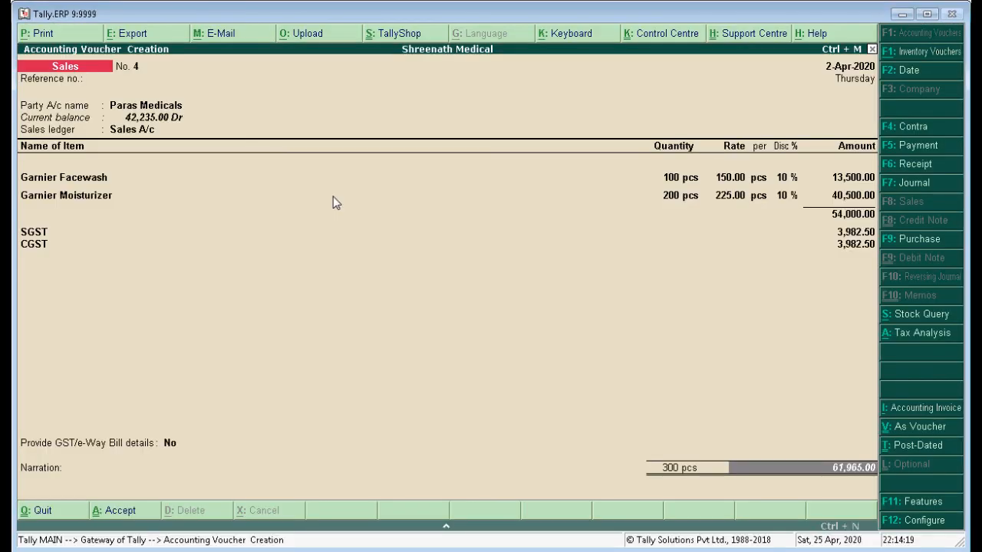
pyautogui.press('Return')
pyautogui.press('Return')
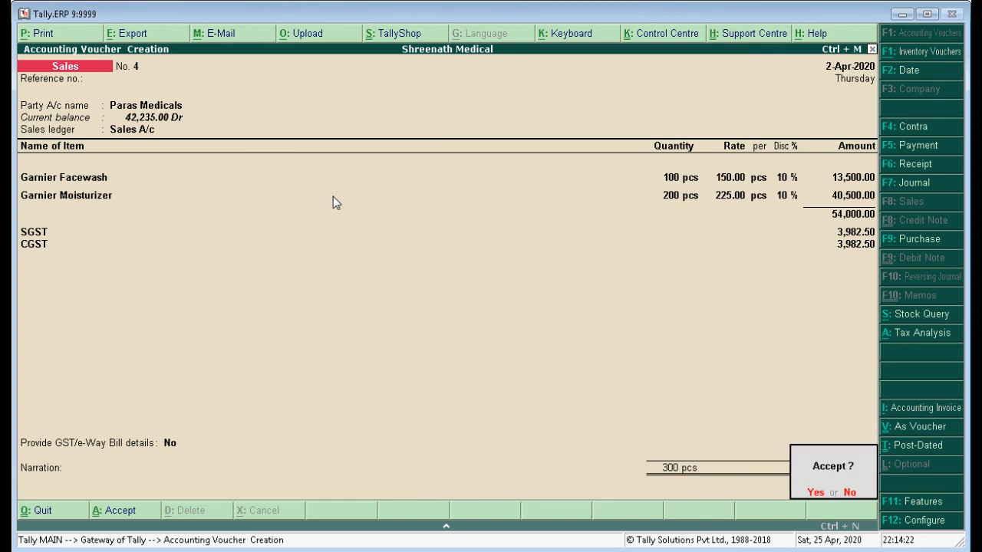
pyautogui.press('Return')
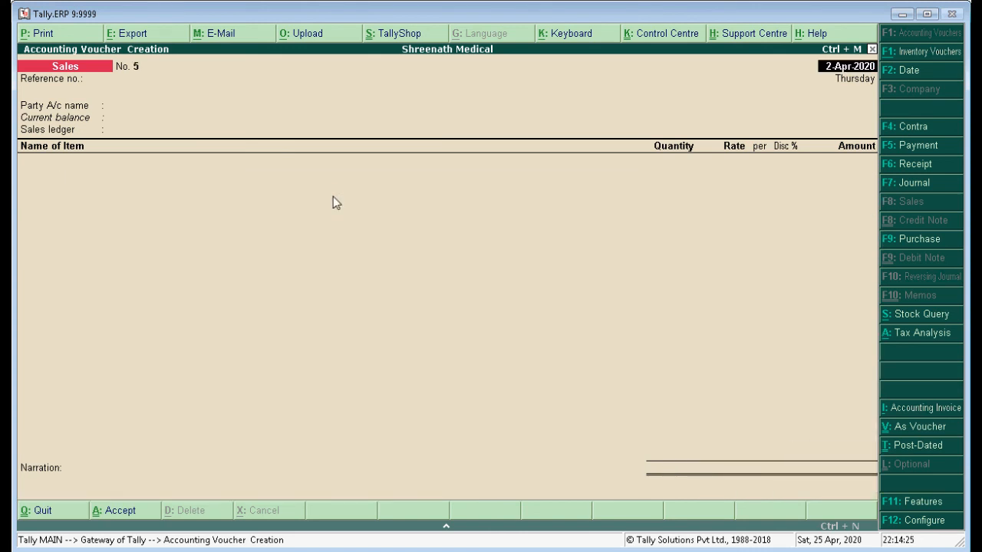
pyautogui.press('Escape')
pyautogui.press('Return')
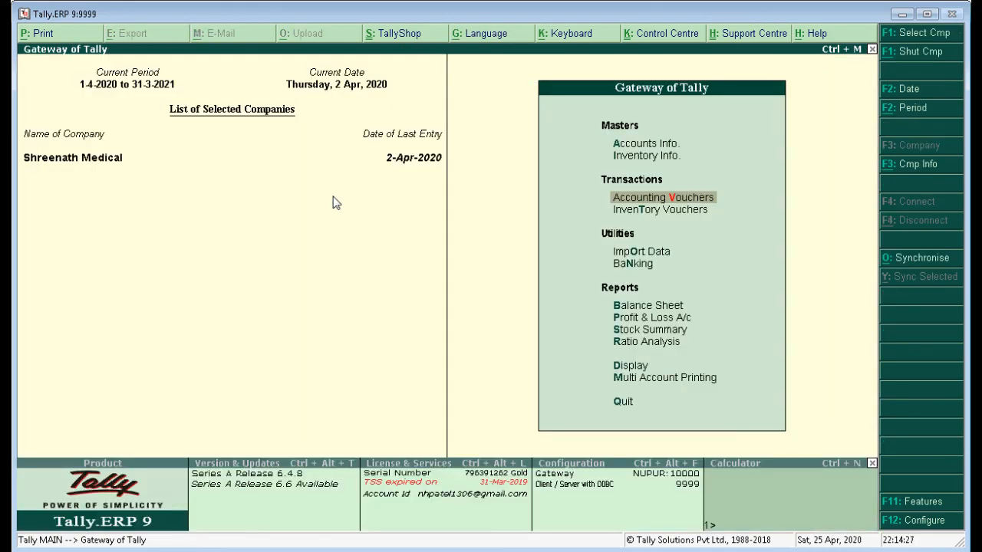